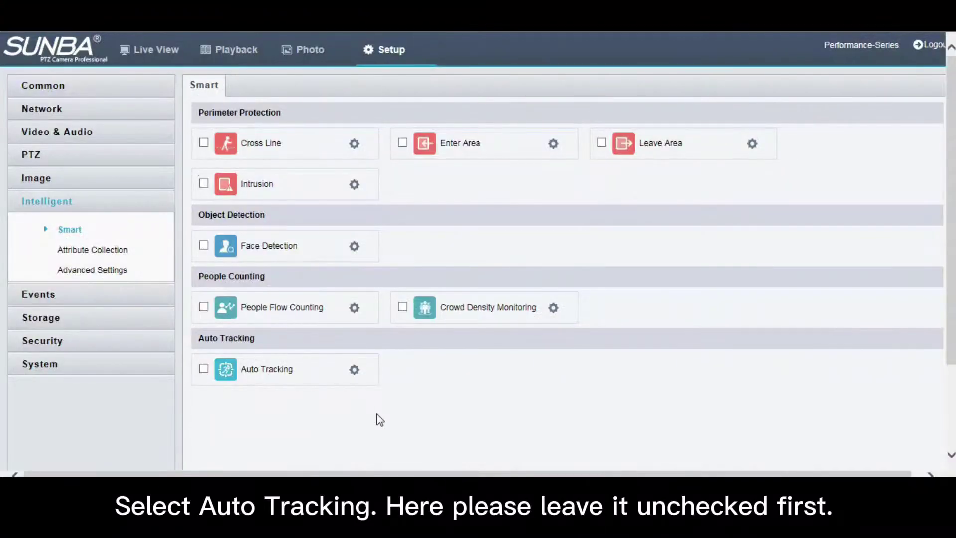
# Open the Auto Tracking settings, keeping motor vehicles, non-motor vehicles and pedestrians all tracked.
pyautogui.click(353, 372)
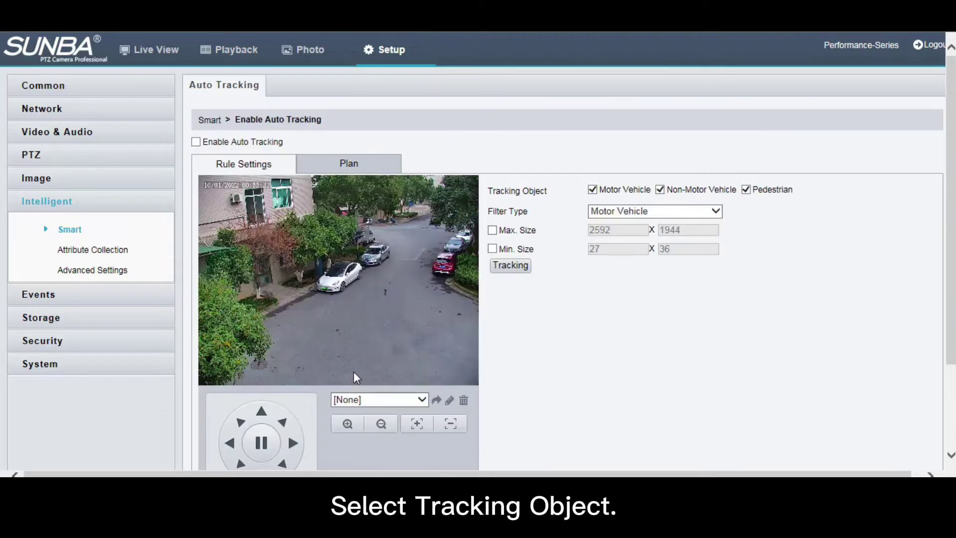
pyautogui.scroll(-2, 377, 339)
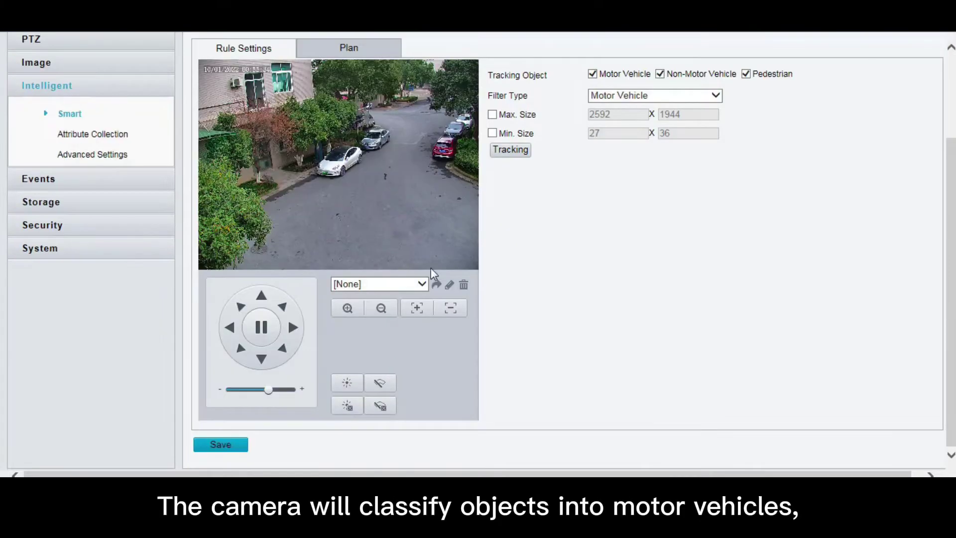
pyautogui.click(592, 74)
pyautogui.click(659, 75)
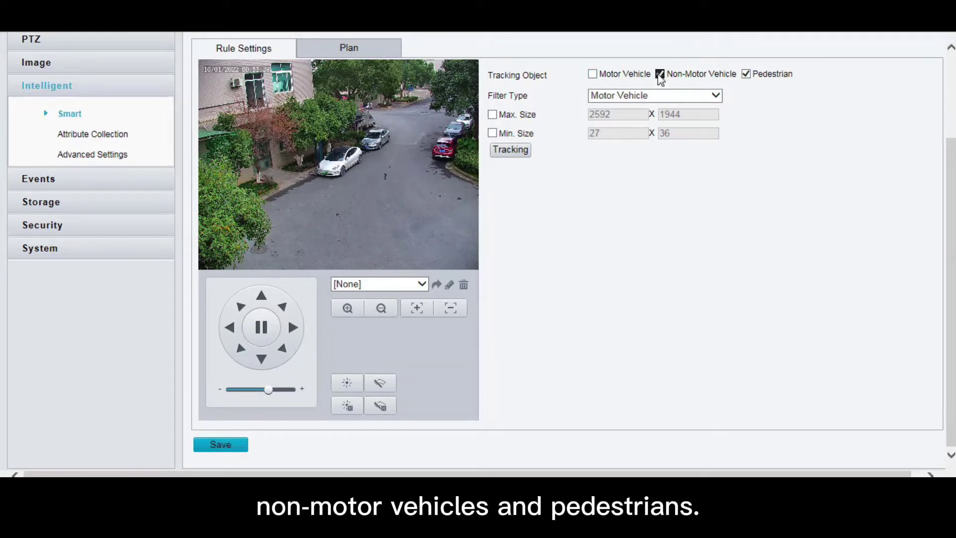
pyautogui.click(745, 75)
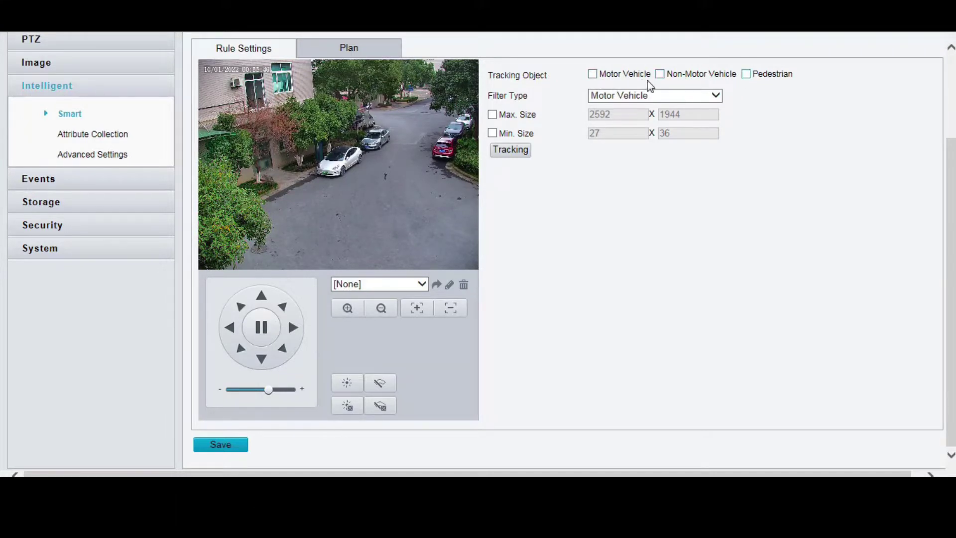
pyautogui.click(592, 74)
pyautogui.click(659, 75)
pyautogui.click(746, 75)
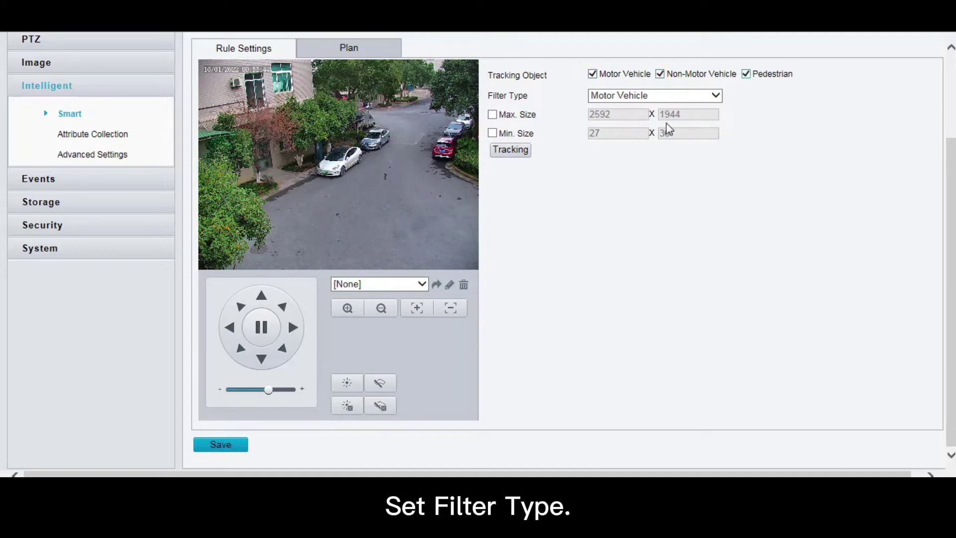
# Set the size Filter Type to Motor Vehicle.
pyautogui.click(653, 99)
pyautogui.click(652, 106)
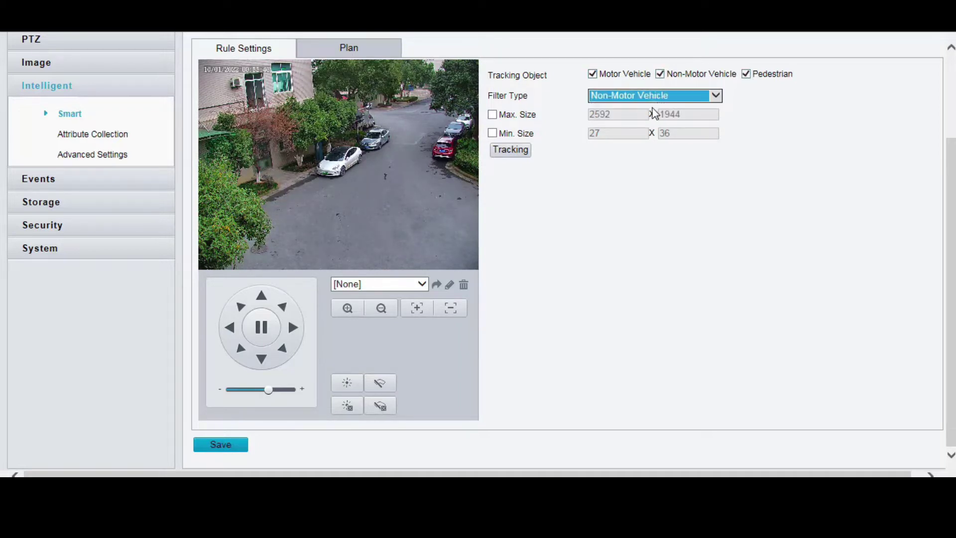
pyautogui.click(715, 95)
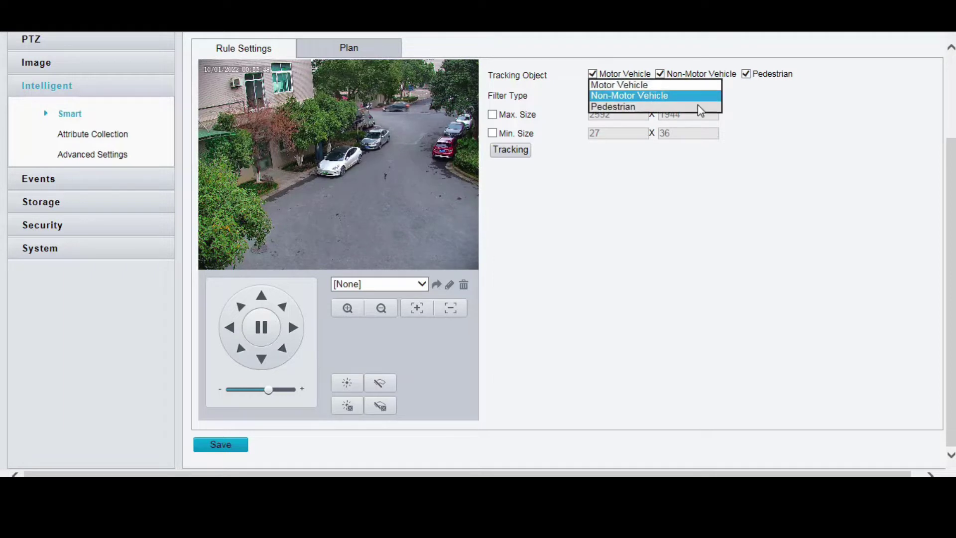
pyautogui.click(655, 85)
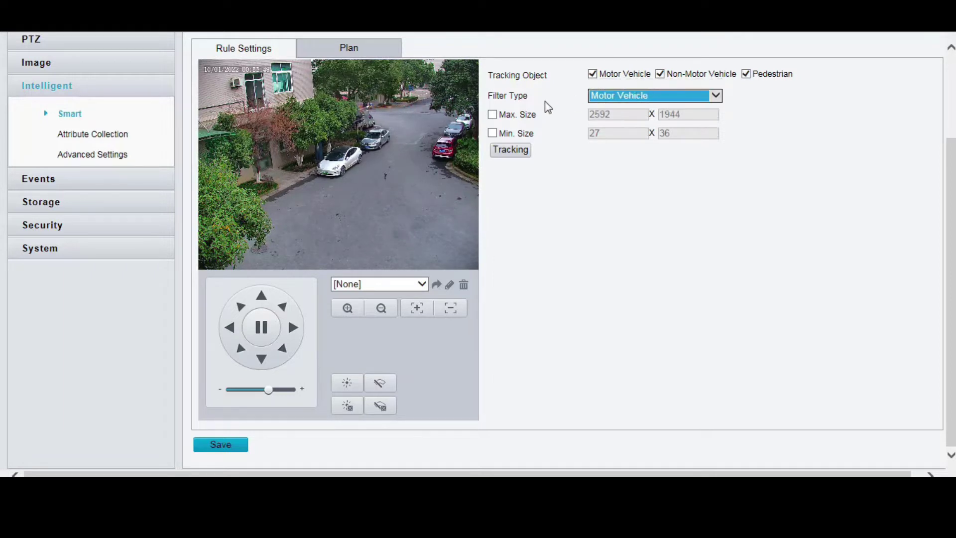
# Enable Max. Size at 2591 × 1943 and Min. Size at 38 × 38 for tracked motor vehicles.
pyautogui.click(493, 115)
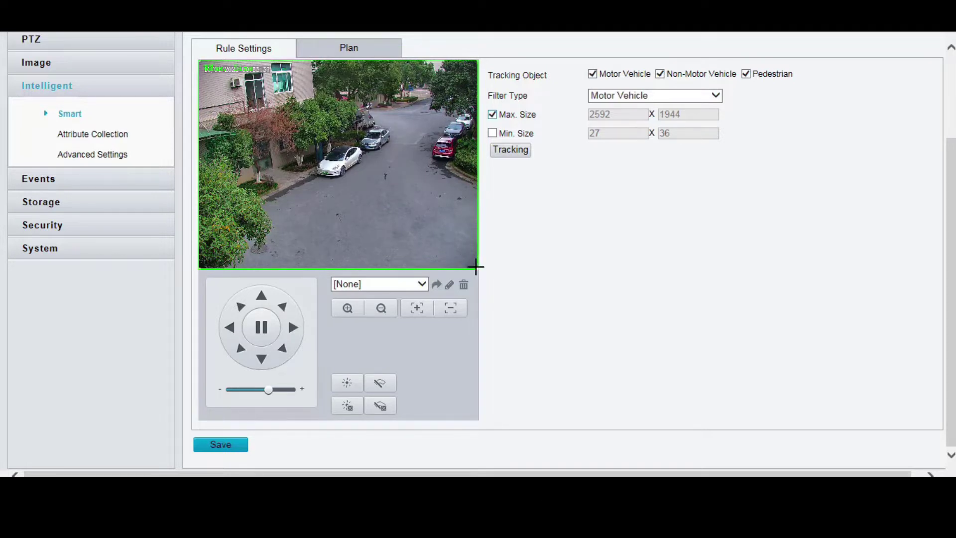
pyautogui.moveTo(475, 268); pyautogui.dragTo(385, 206)
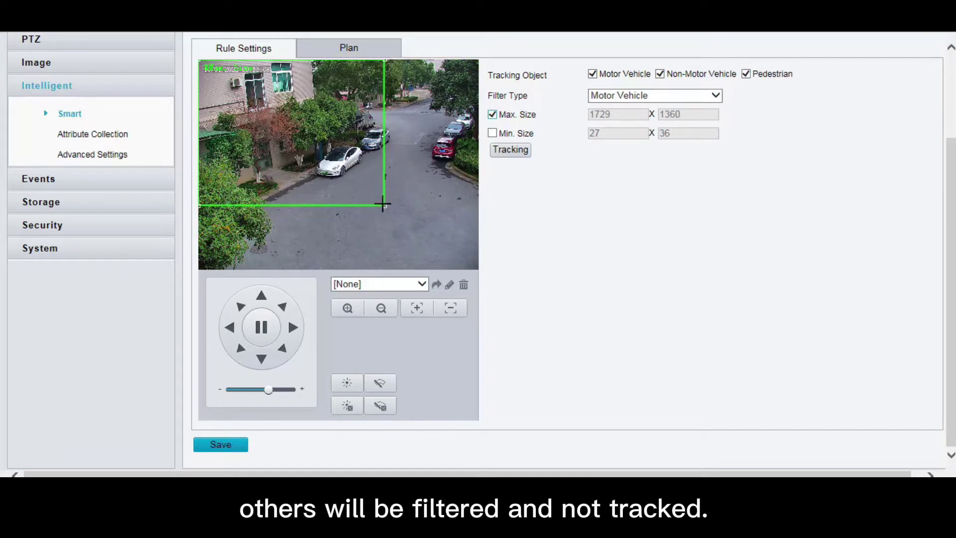
pyautogui.moveTo(384, 206); pyautogui.dragTo(479, 269)
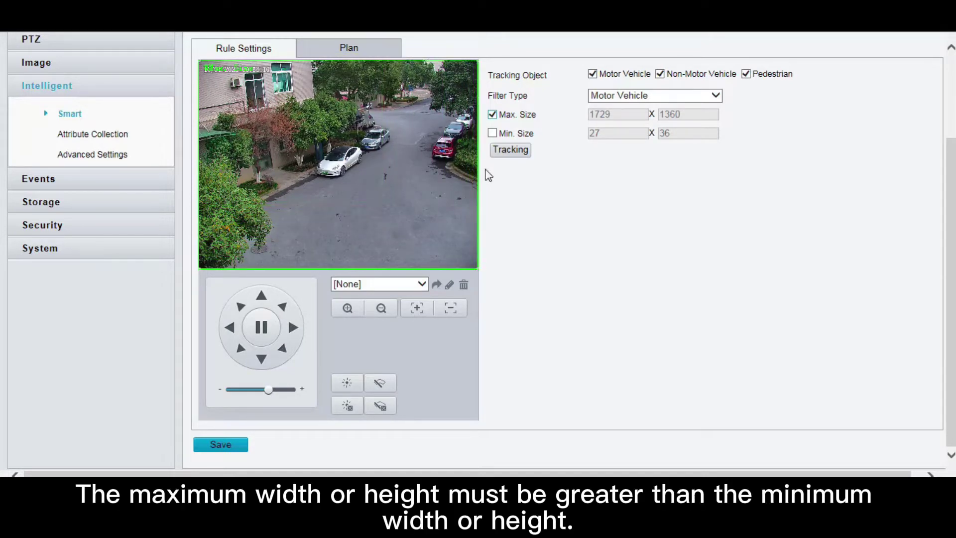
pyautogui.click(492, 133)
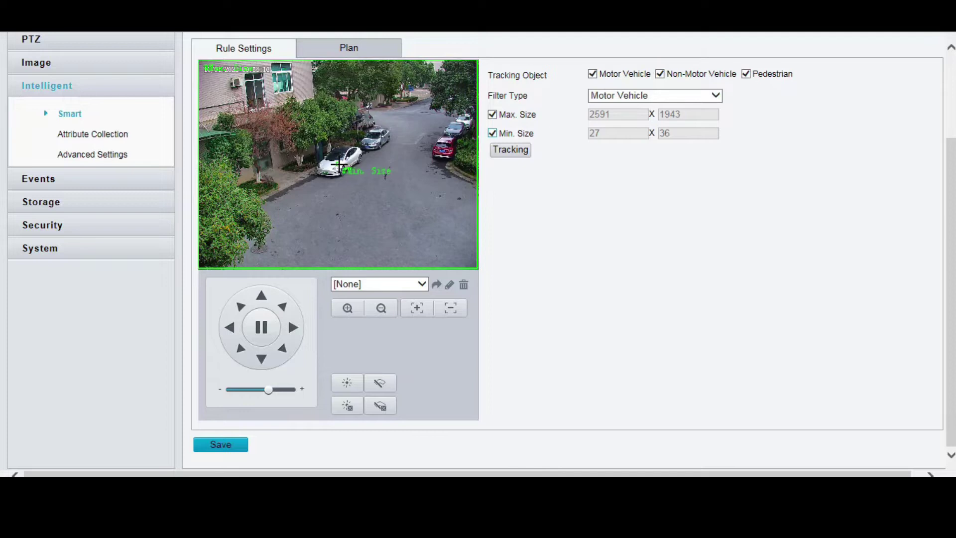
pyautogui.moveTo(338, 166)
pyautogui.mouseDown()
pyautogui.moveTo(313, 165)
pyautogui.moveTo(308, 129)
pyautogui.moveTo(295, 127)
pyautogui.moveTo(336, 171)
pyautogui.mouseUp()
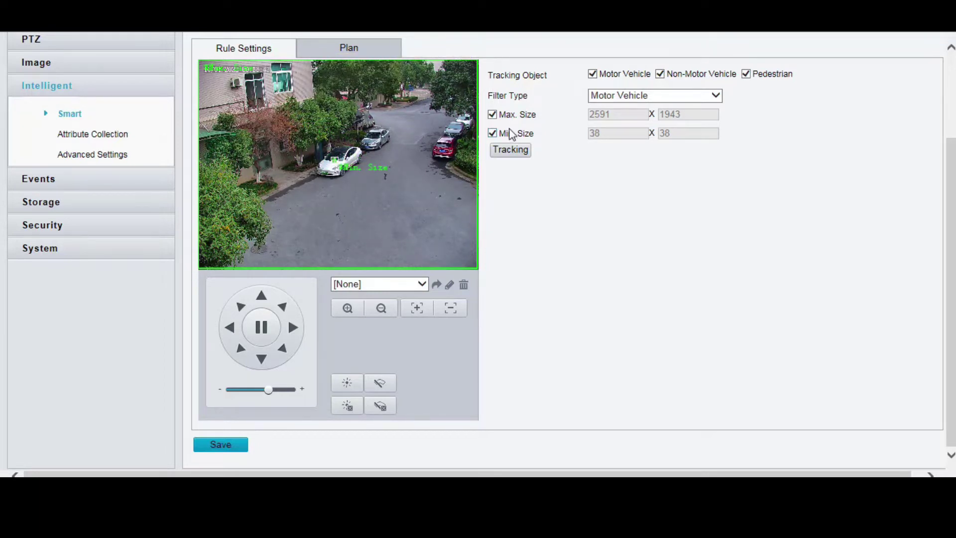
# Open the Tracking options and leave Continuously Track switched off.
pyautogui.click(507, 156)
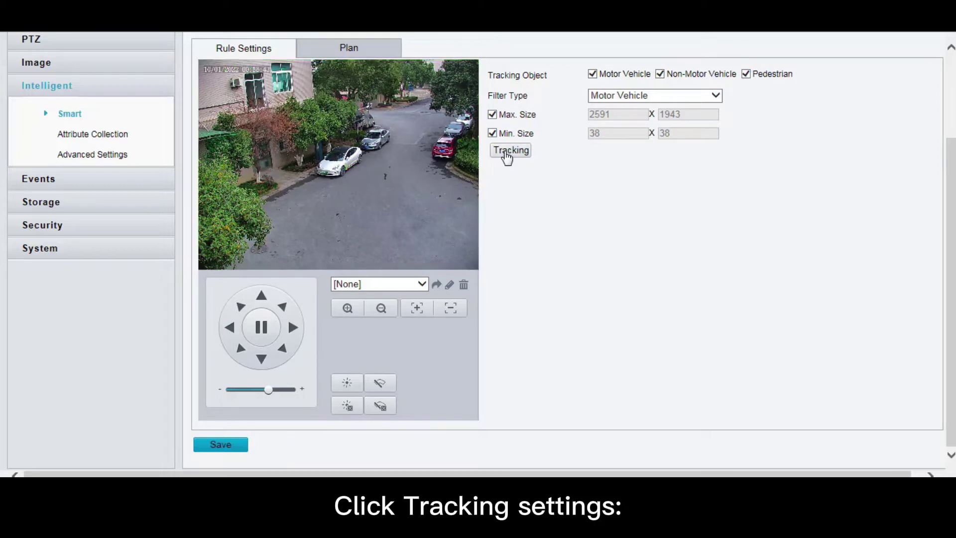
pyautogui.click(506, 156)
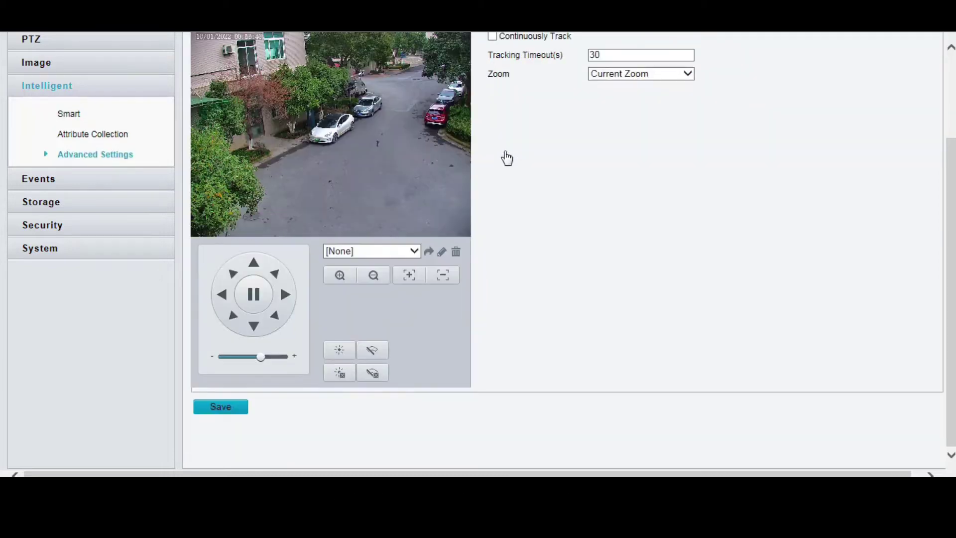
pyautogui.scroll(3, 531, 275)
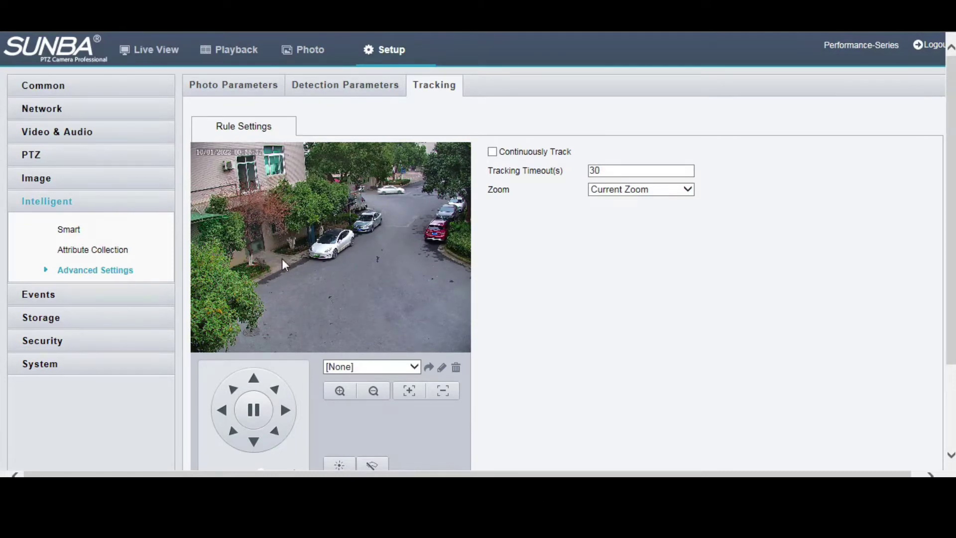
pyautogui.scroll(-2, 284, 263)
pyautogui.scroll(2, 282, 259)
pyautogui.click(491, 152)
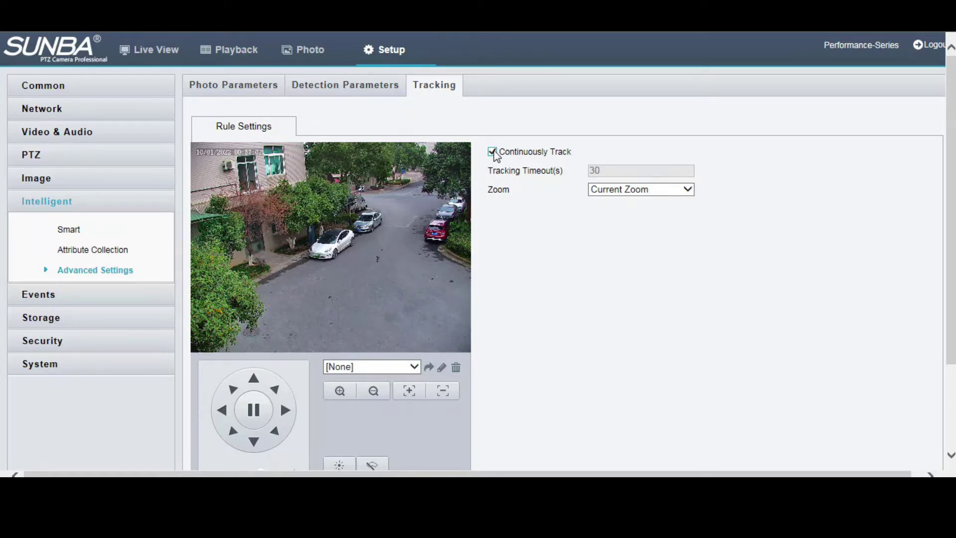
pyautogui.click(493, 152)
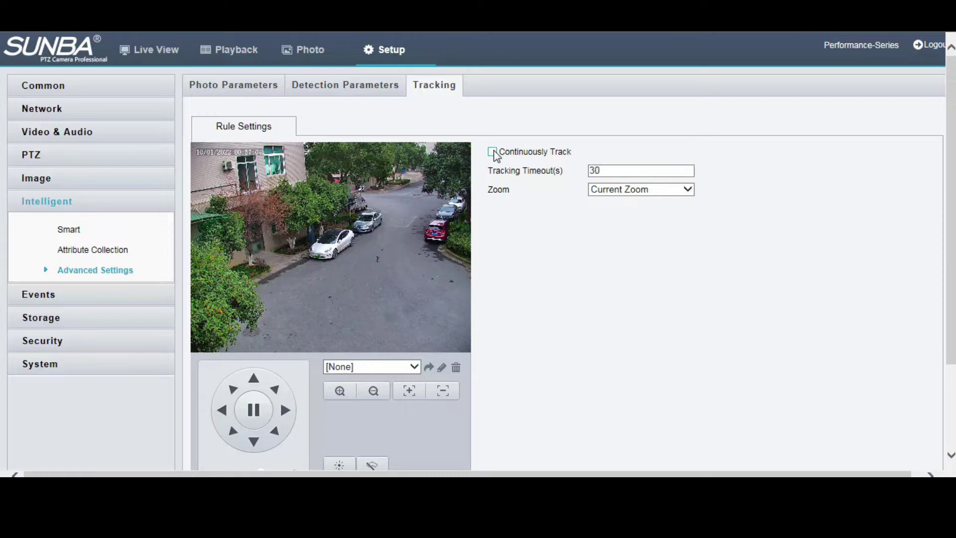
# Save tracking with a 30-second timeout and Current Zoom, then reopen Auto Tracking settings.
pyautogui.click(593, 171)
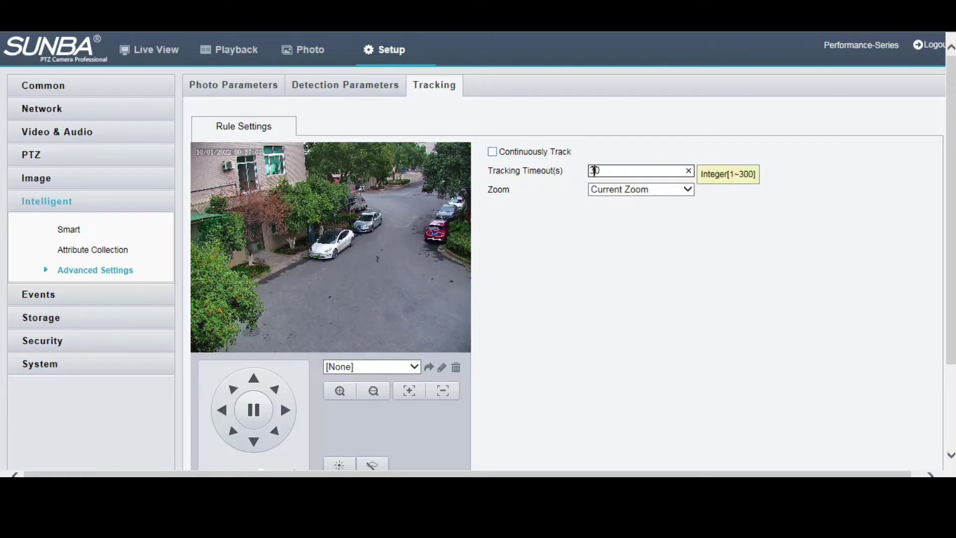
pyautogui.click(556, 237)
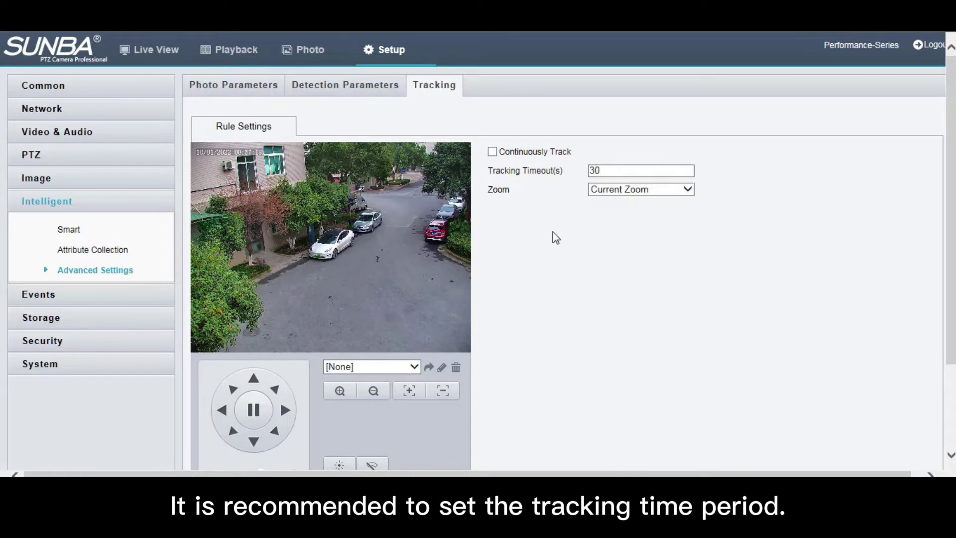
pyautogui.click(622, 189)
pyautogui.click(621, 179)
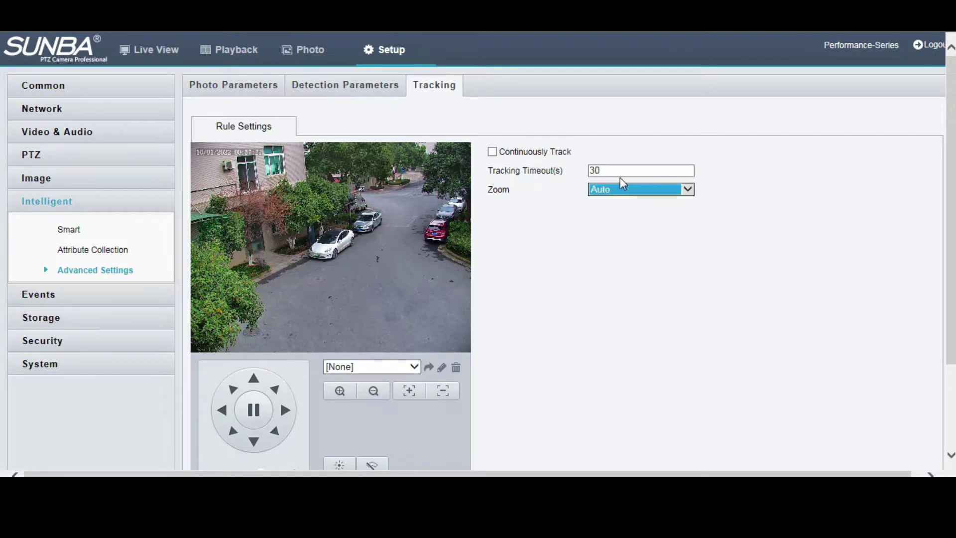
pyautogui.click(514, 269)
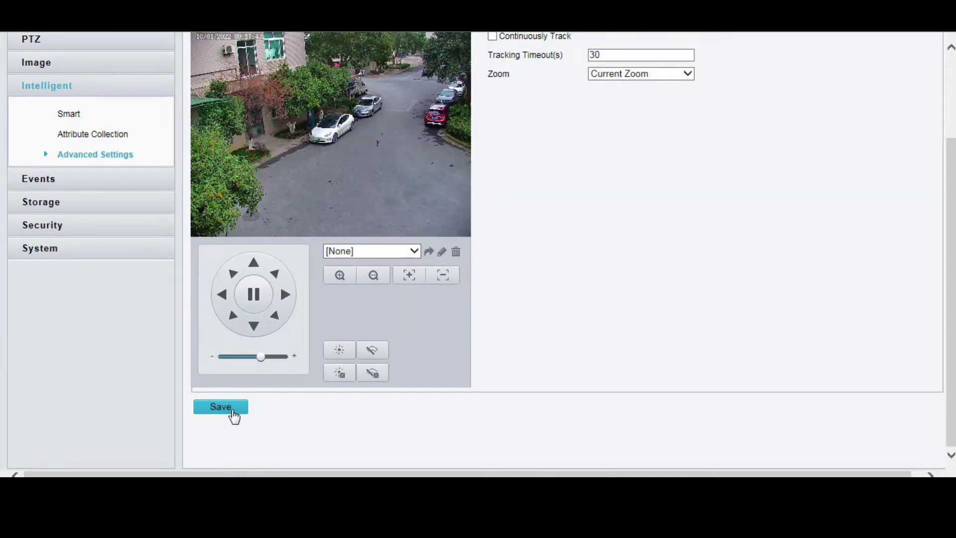
pyautogui.click(69, 169)
pyautogui.click(354, 303)
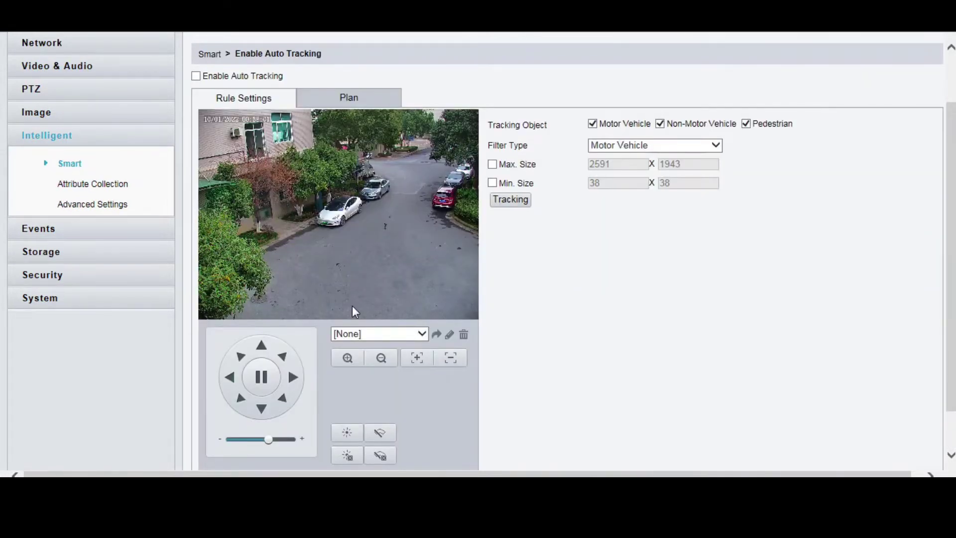
# Add preset 1 named '1' at the current view and select it.
pyautogui.click(422, 334)
pyautogui.click(449, 334)
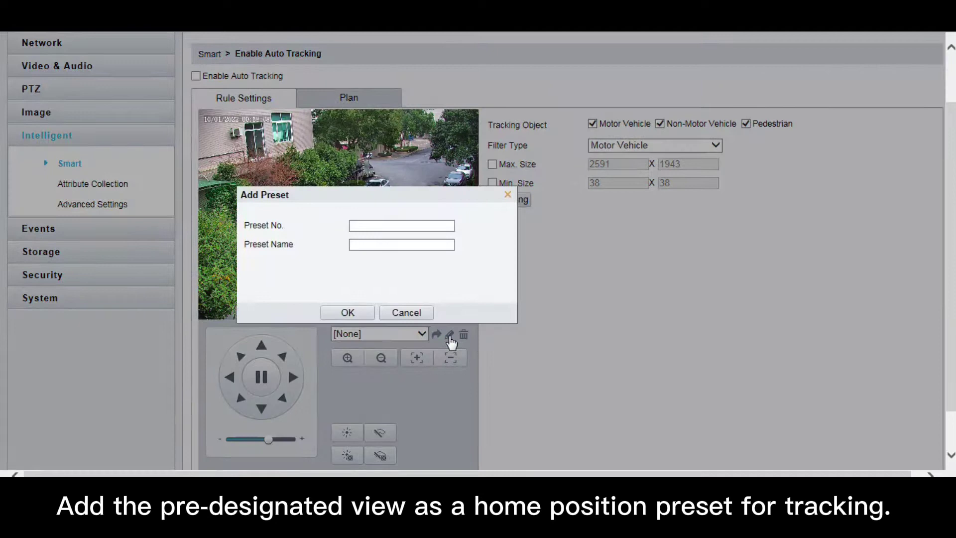
pyautogui.click(377, 227)
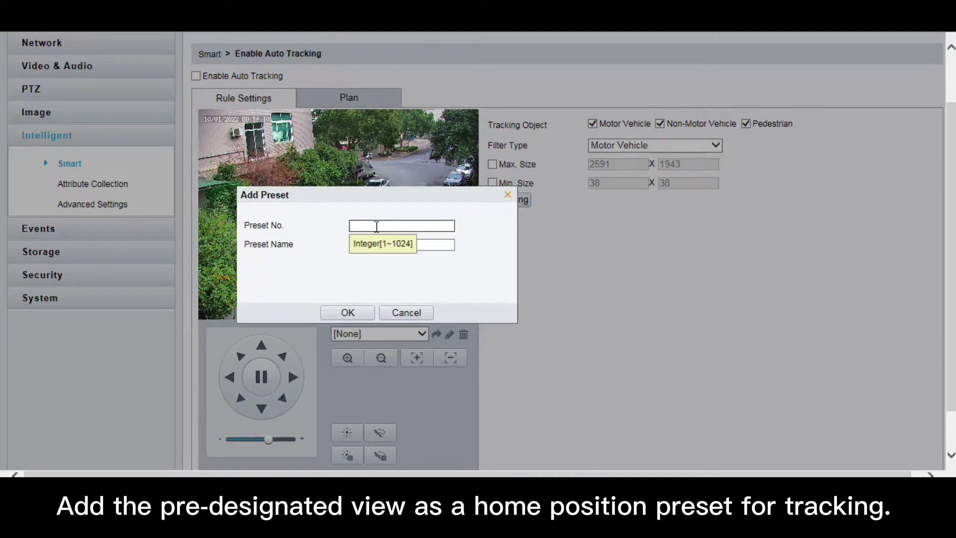
pyautogui.write('1')
pyautogui.click(439, 245)
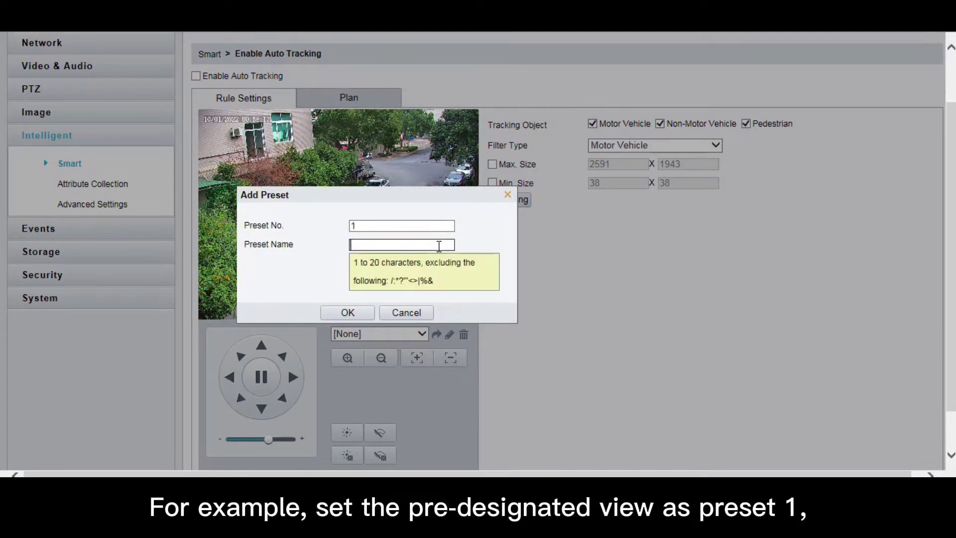
pyautogui.write('1')
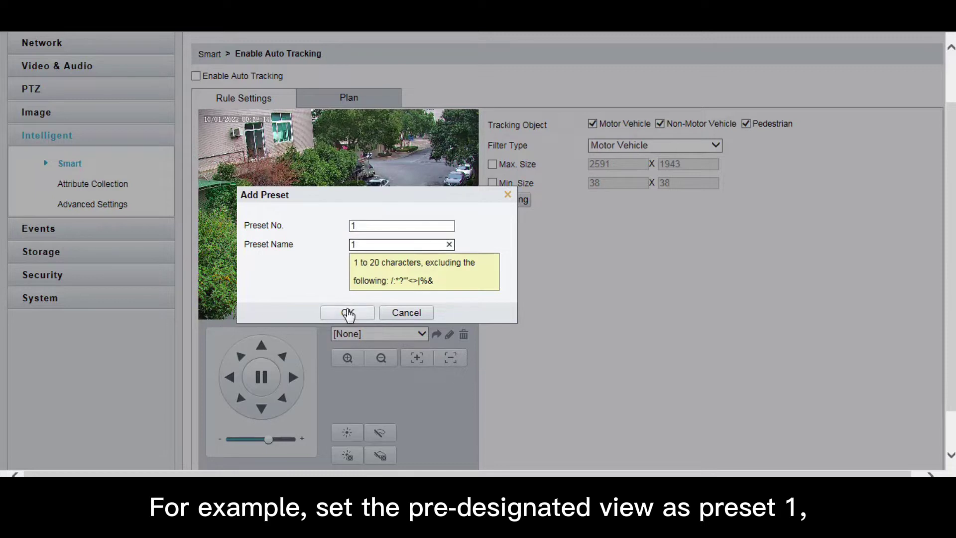
pyautogui.click(348, 313)
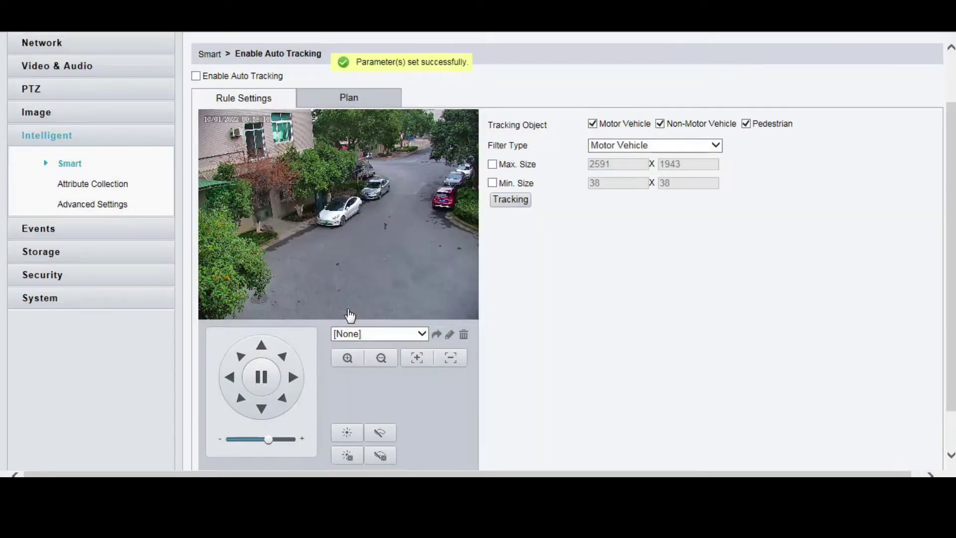
pyautogui.click(375, 333)
pyautogui.click(376, 344)
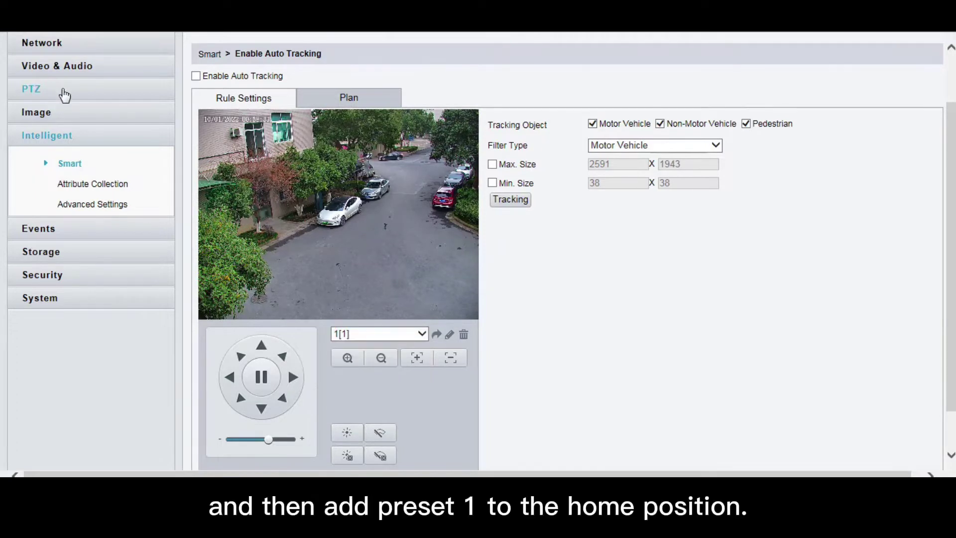
# Turn on Home Position using preset 1[1] with a 60-second idle state, and save.
pyautogui.click(64, 92)
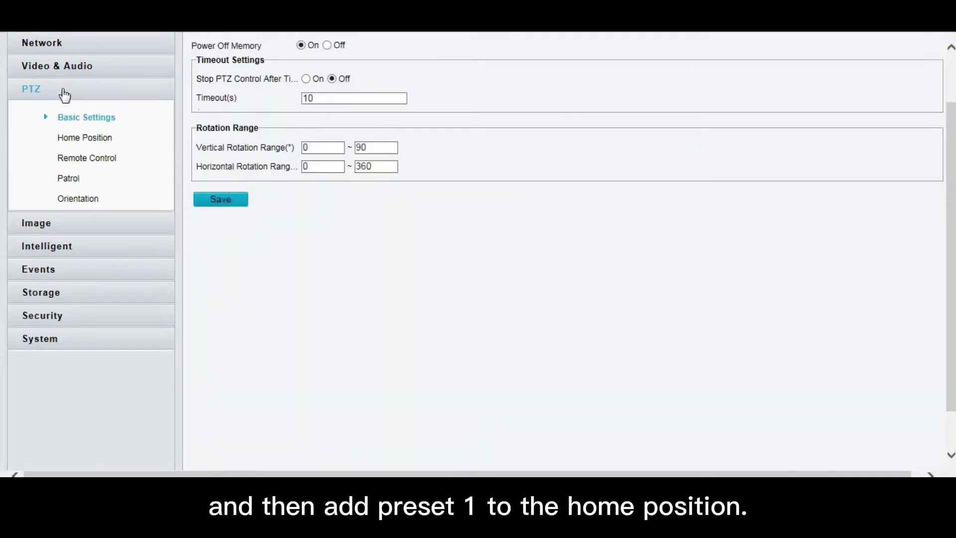
pyautogui.click(64, 142)
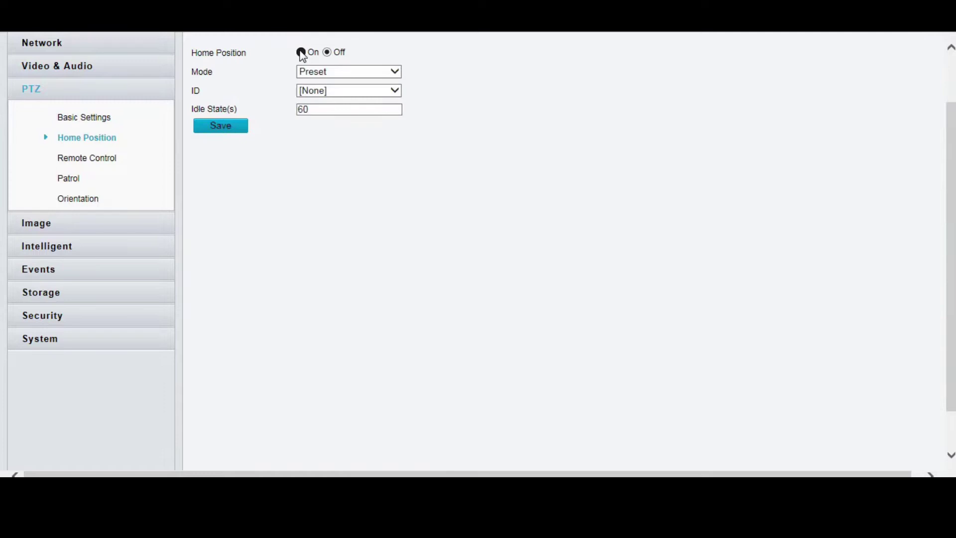
pyautogui.click(342, 90)
pyautogui.click(330, 100)
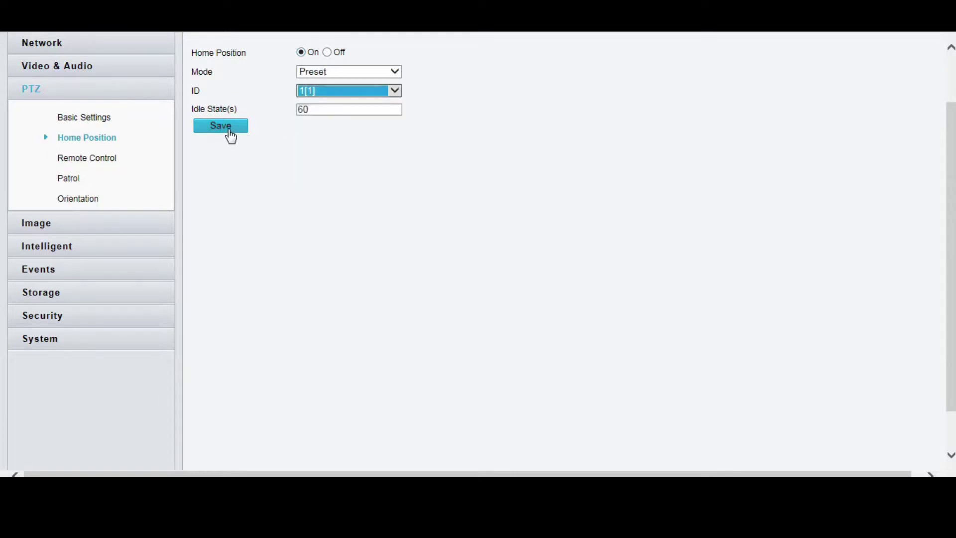
pyautogui.click(304, 109)
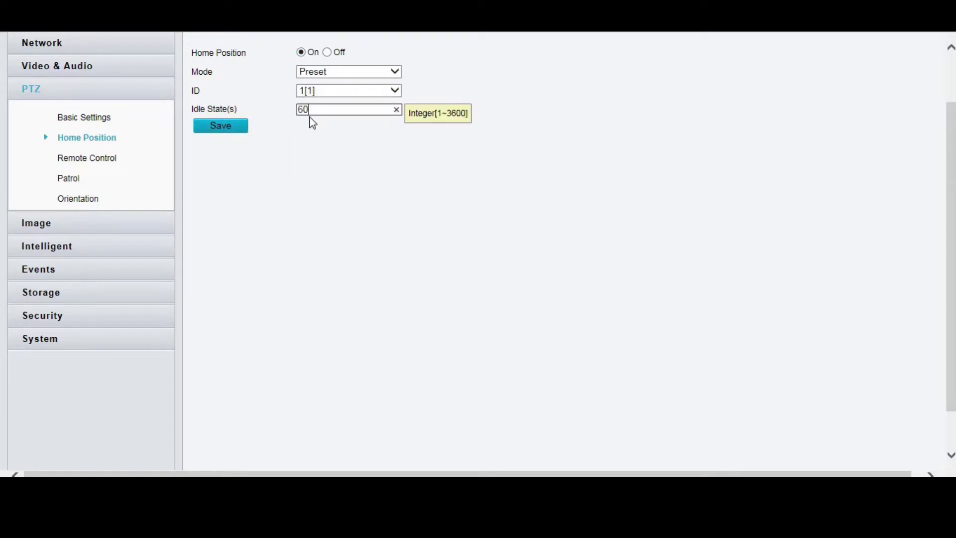
pyautogui.click(224, 132)
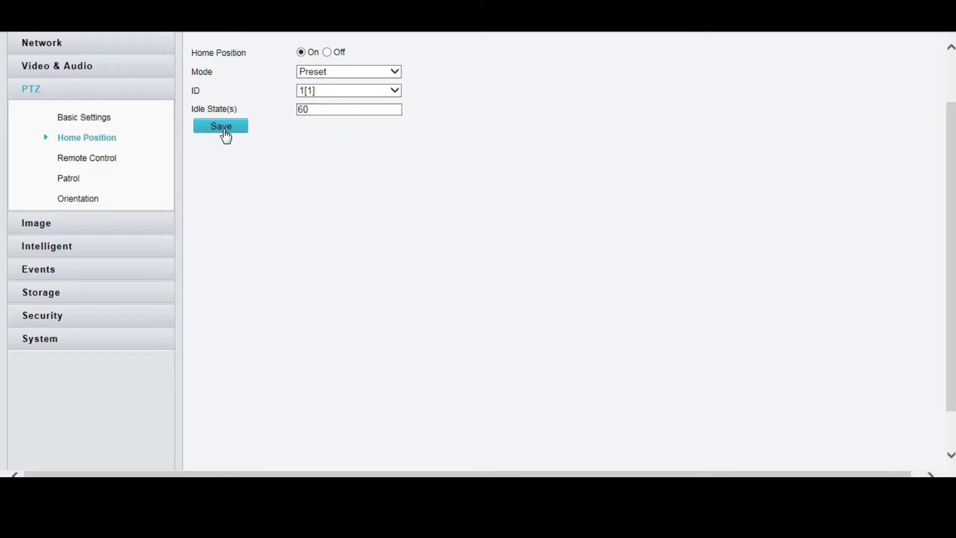
# In Smart > Auto Tracking, tick Enable Auto Tracking and save.
pyautogui.click(69, 248)
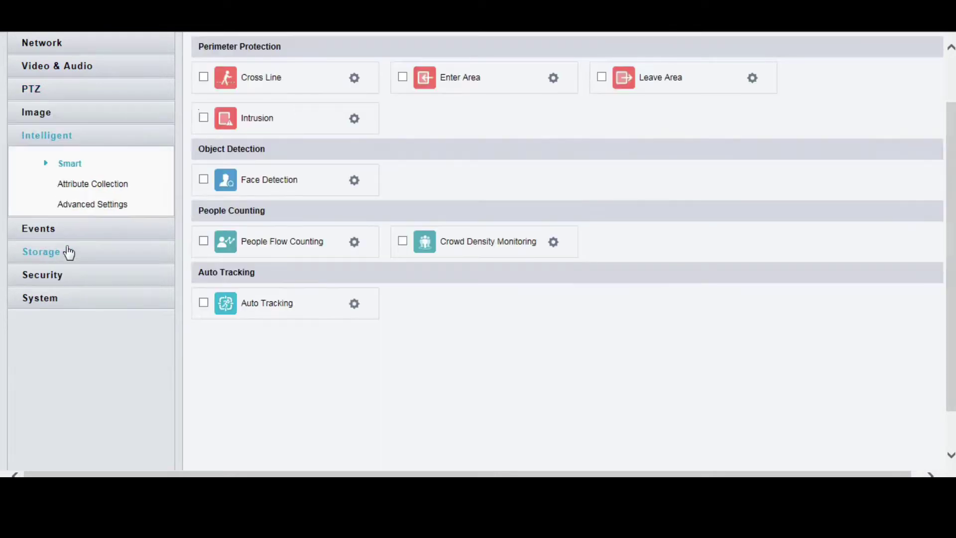
pyautogui.click(354, 305)
pyautogui.scroll(2, 368, 323)
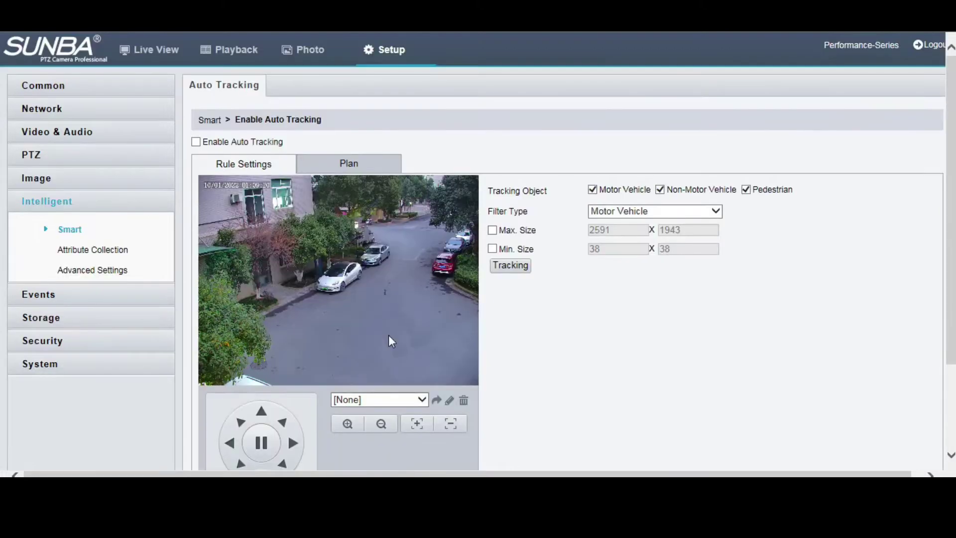
pyautogui.click(293, 443)
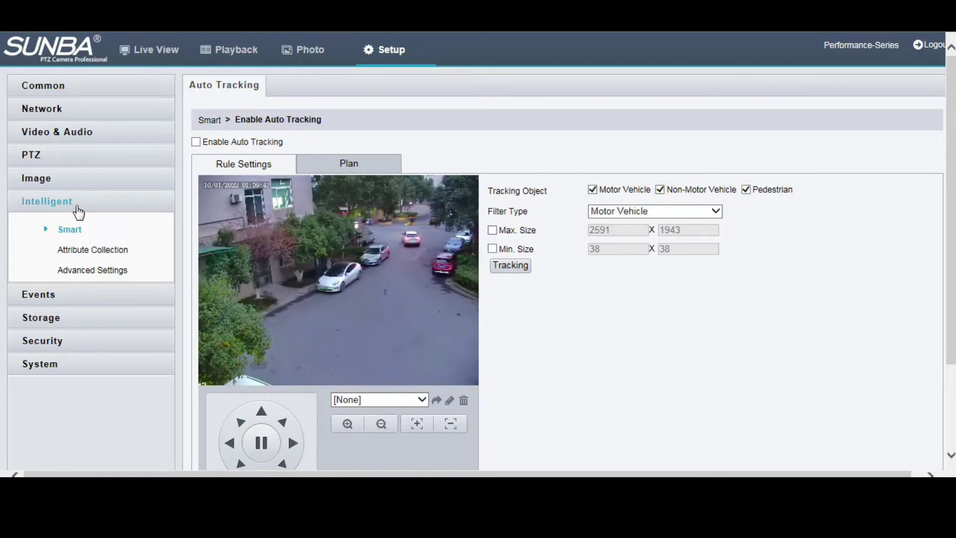
pyautogui.click(196, 142)
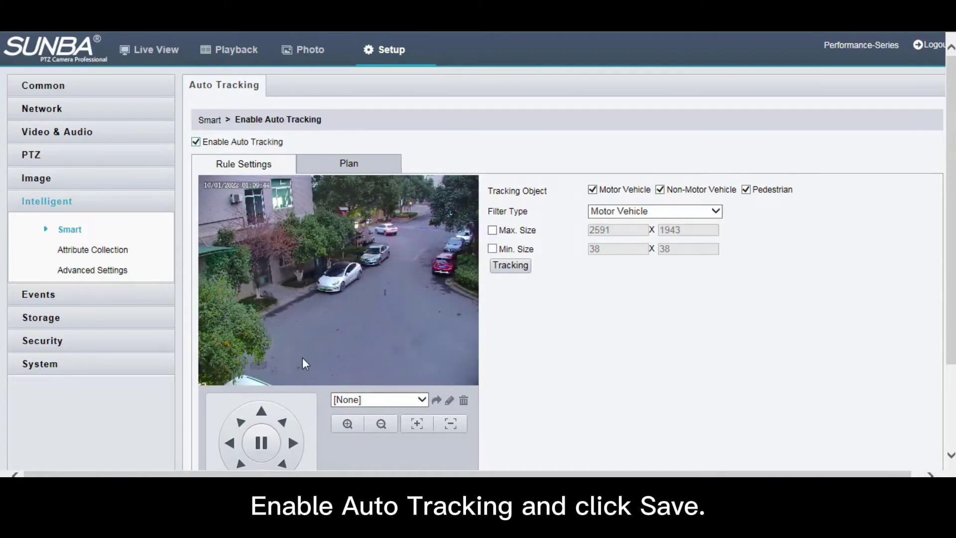
pyautogui.scroll(-2, 294, 368)
pyautogui.click(236, 449)
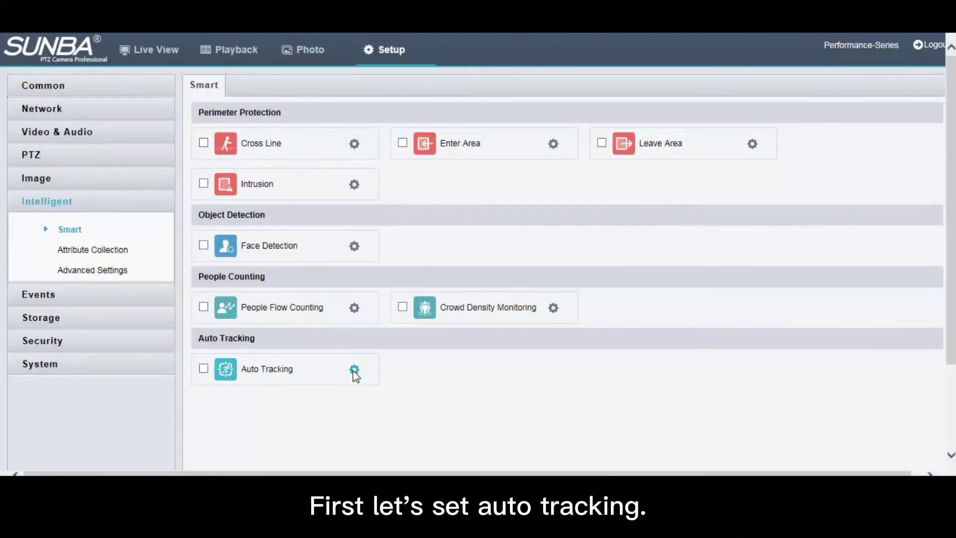
# Open the Auto Tracking gear on the Smart page to show its live view and tracking objects.
pyautogui.click(354, 369)
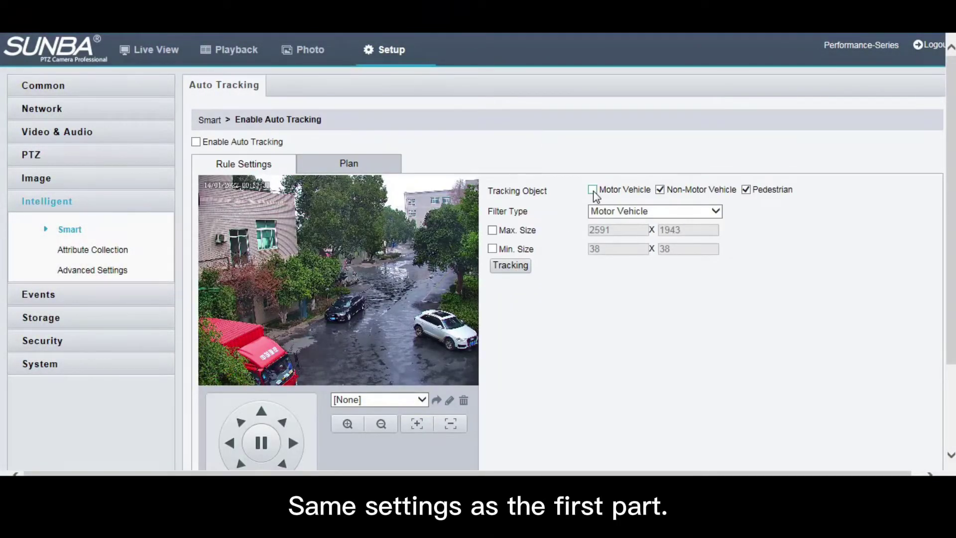
# Open the Tracking options and leave Continuously Track unchecked.
pyautogui.click(661, 214)
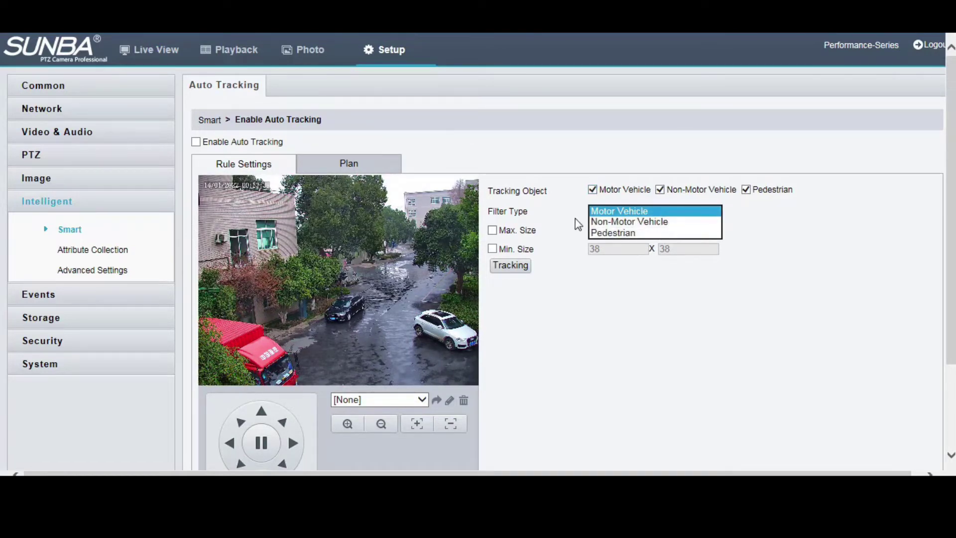
pyautogui.scroll(-2, 572, 229)
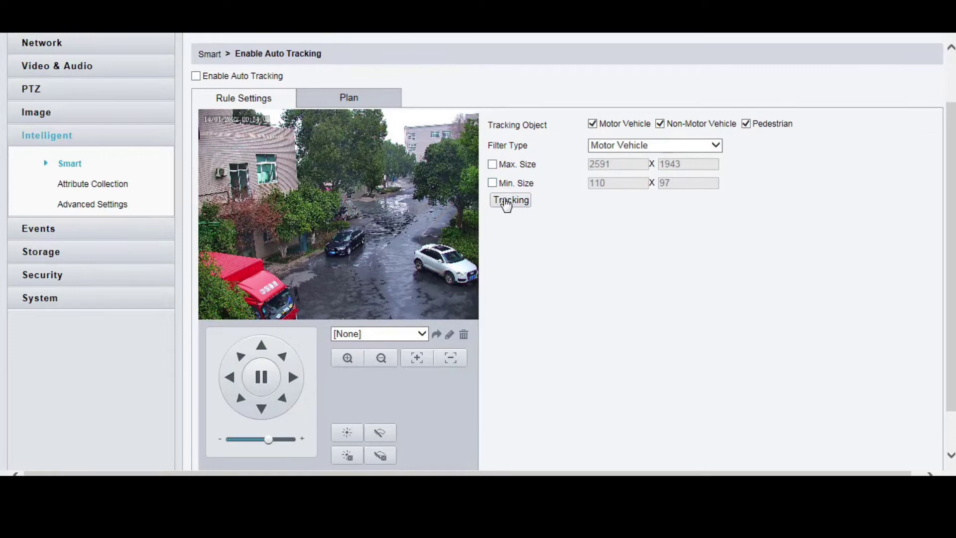
pyautogui.click(506, 202)
pyautogui.click(493, 86)
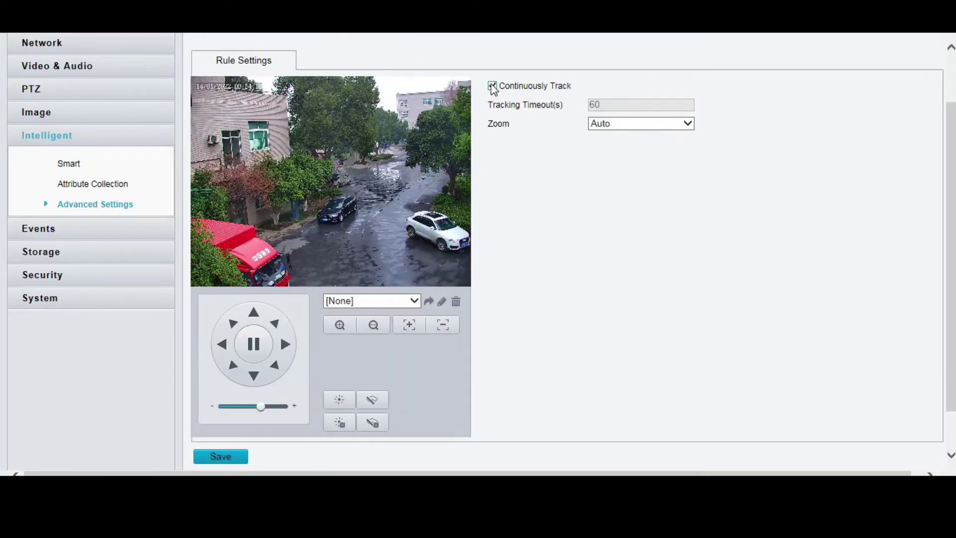
pyautogui.click(492, 86)
# Save a 60-second tracking timeout with Auto zoom, then return to the Smart list.
pyautogui.click(605, 104)
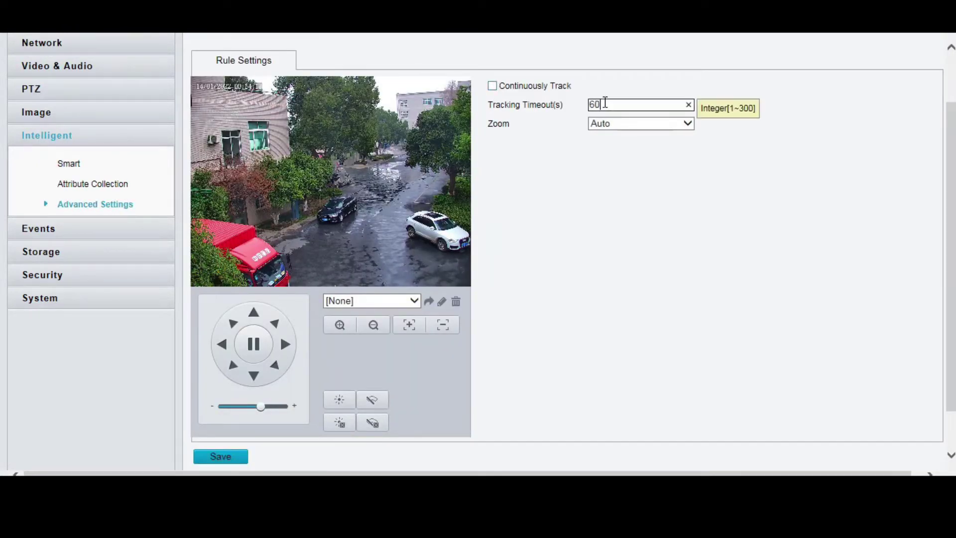
pyautogui.click(610, 131)
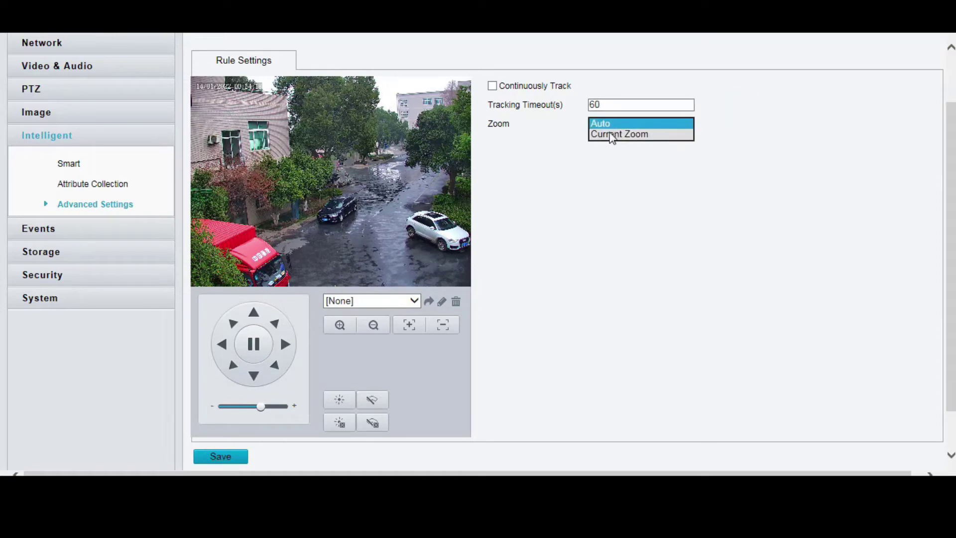
pyautogui.click(612, 134)
pyautogui.click(617, 123)
pyautogui.click(603, 111)
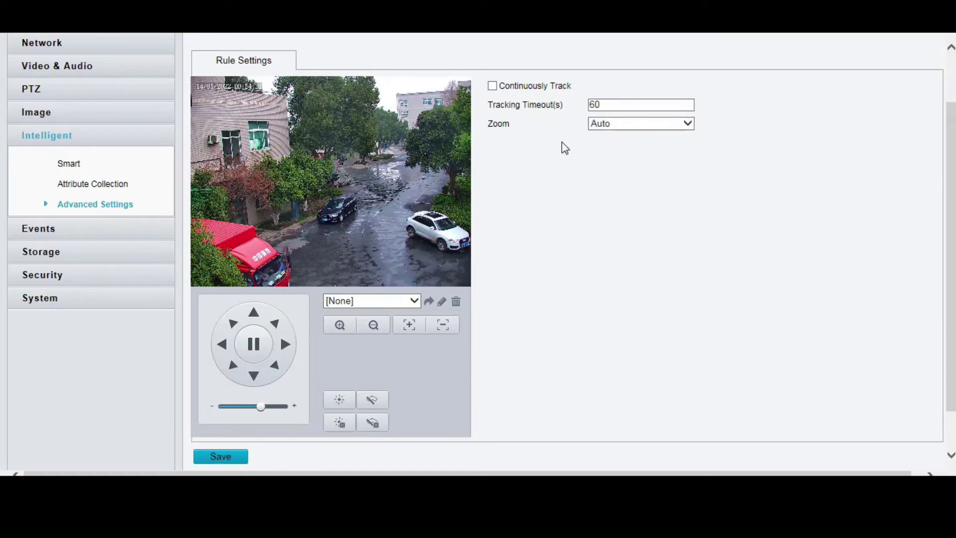
pyautogui.scroll(-1, 510, 243)
pyautogui.scroll(1, 510, 244)
pyautogui.scroll(-1, 511, 244)
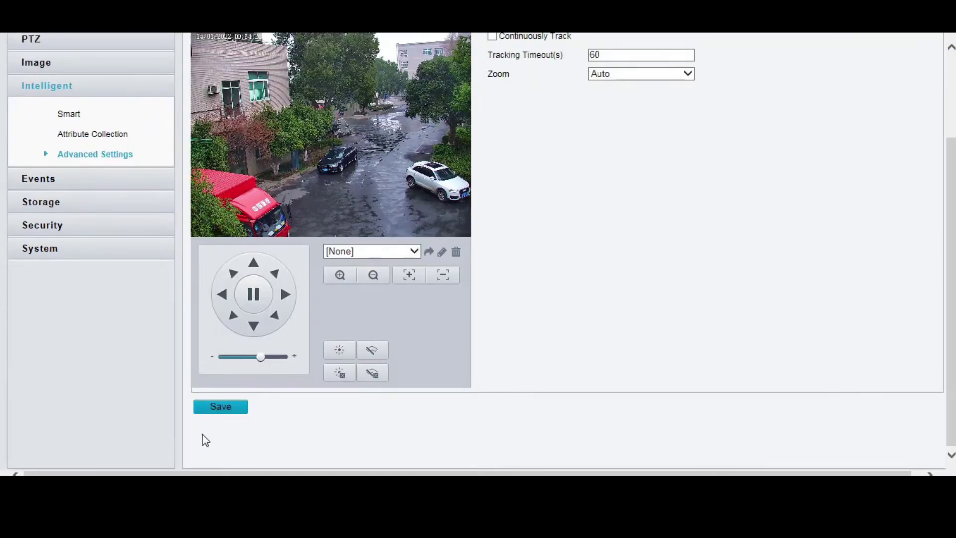
pyautogui.click(220, 406)
pyautogui.scroll(2, 154, 207)
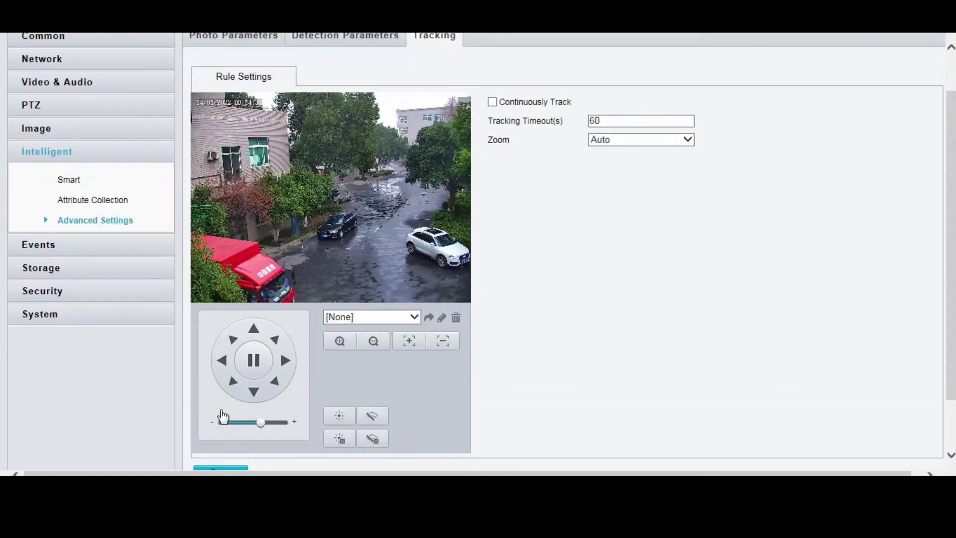
pyautogui.scroll(-1, 154, 207)
pyautogui.click(65, 165)
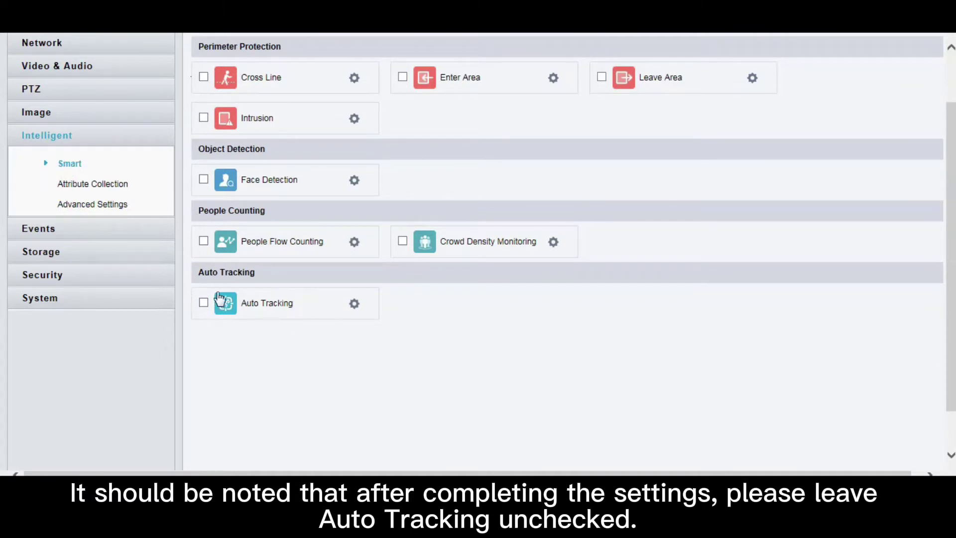
# Add Cross Line Rule1 and drag its line across the road mid-frame.
pyautogui.click(354, 77)
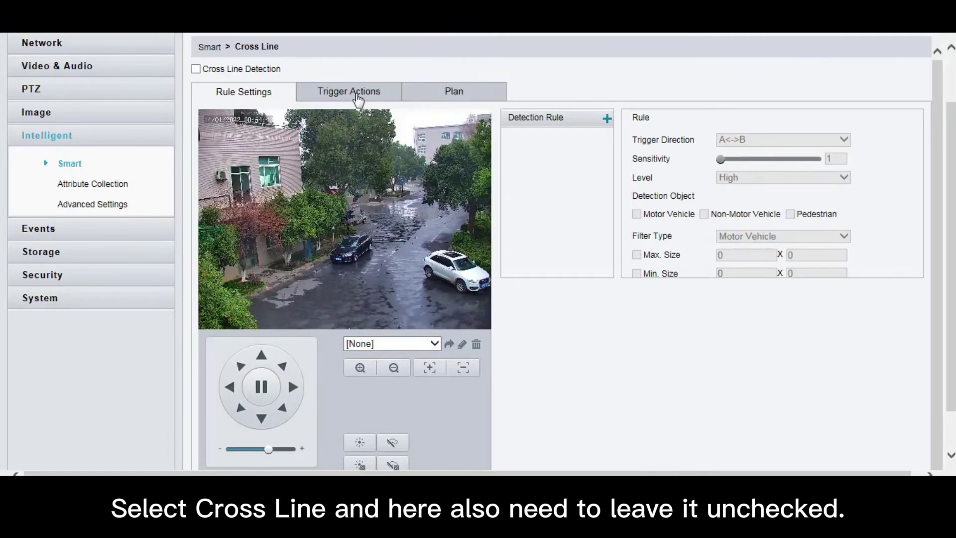
pyautogui.click(606, 120)
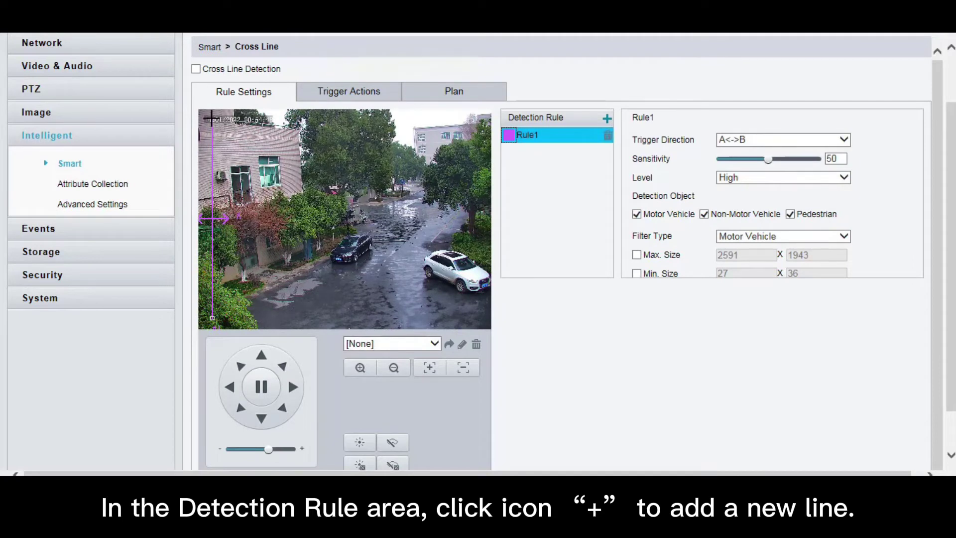
pyautogui.moveTo(212, 121); pyautogui.dragTo(452, 290)
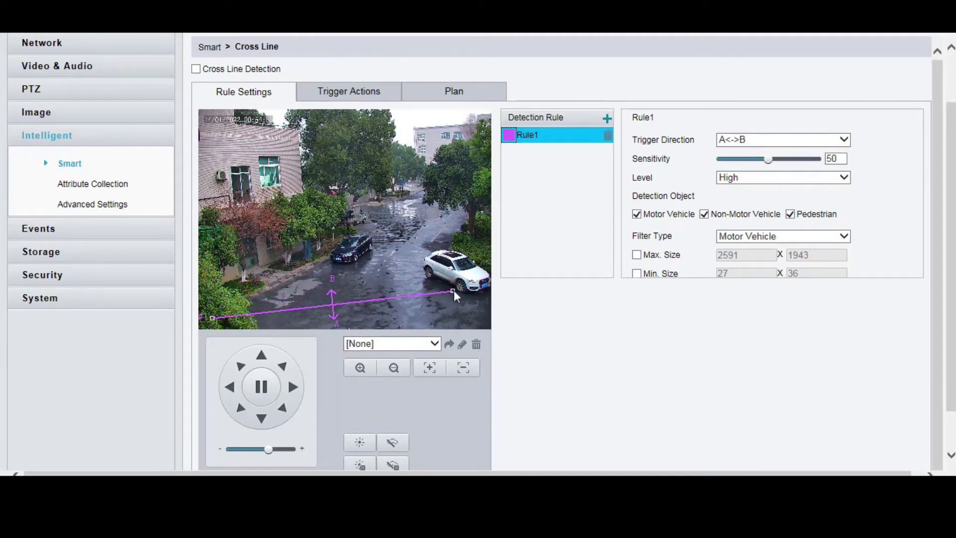
pyautogui.moveTo(213, 316); pyautogui.dragTo(290, 280)
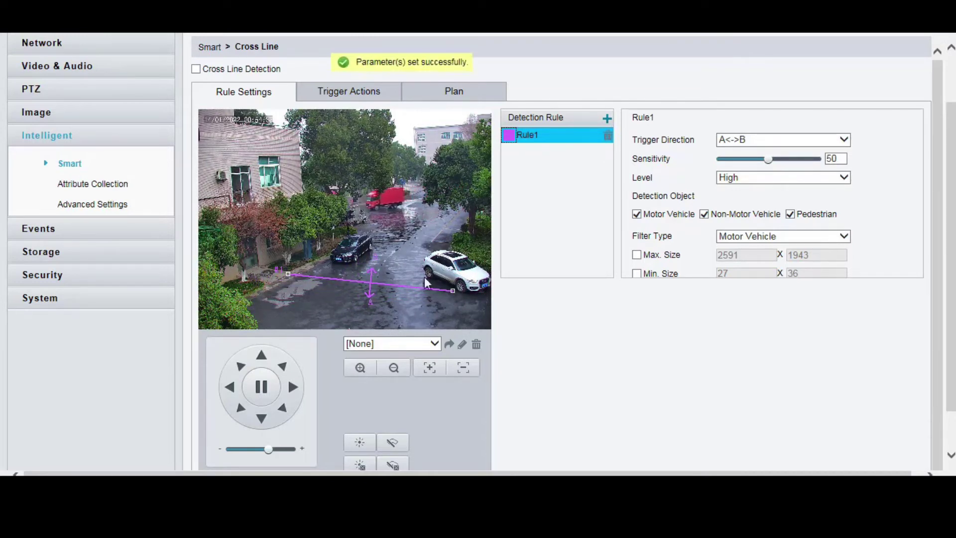
# Keep trigger direction A<->B, level High and filter type Motor Vehicle.
pyautogui.click(757, 143)
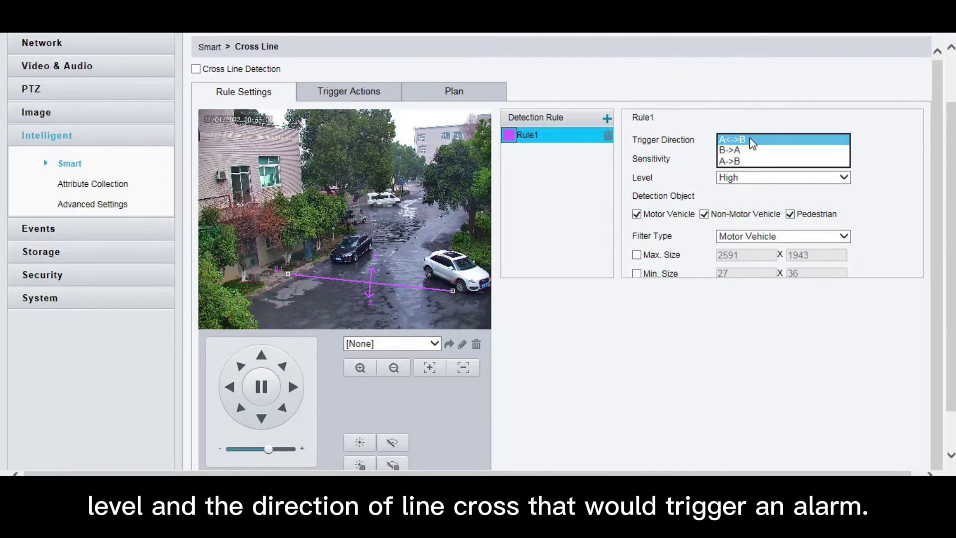
pyautogui.click(730, 139)
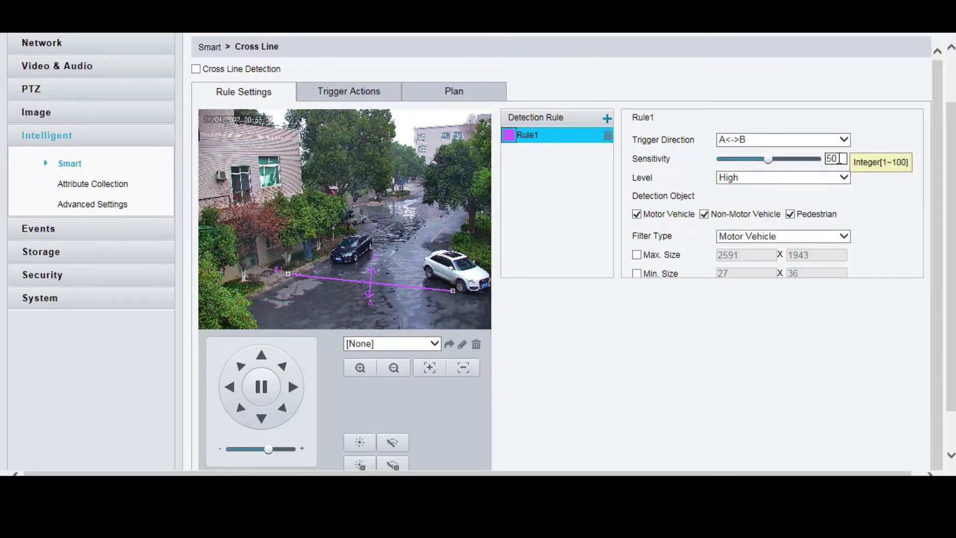
pyautogui.click(806, 177)
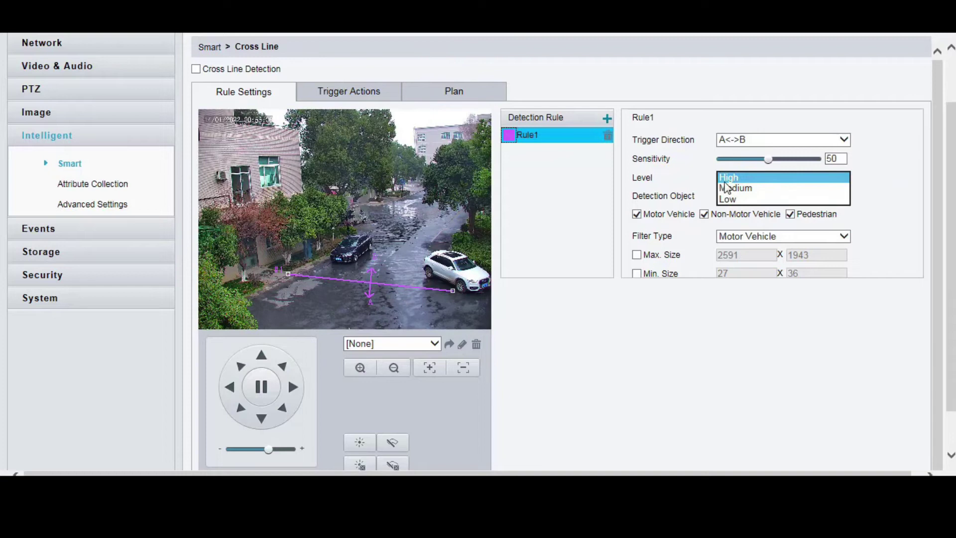
pyautogui.click(727, 179)
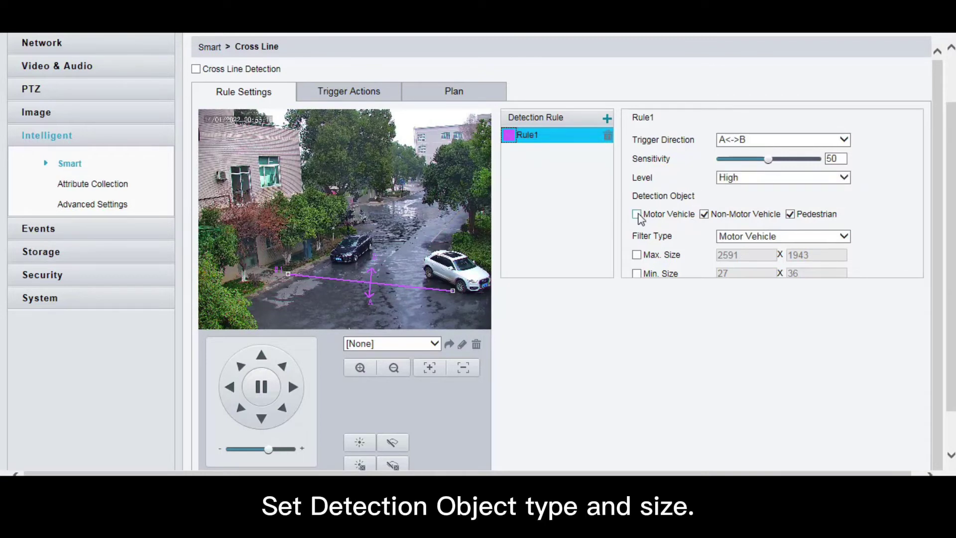
pyautogui.click(733, 243)
pyautogui.click(697, 239)
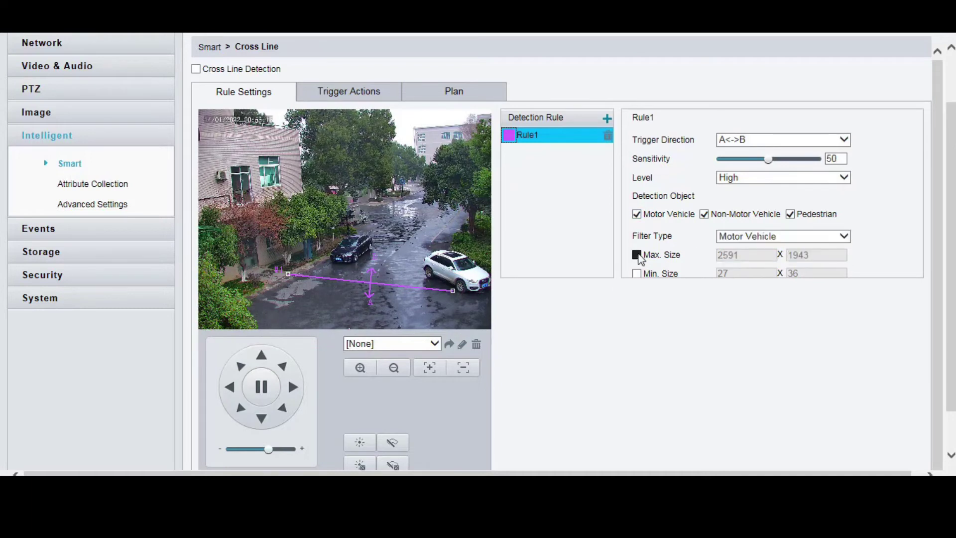
# Widen the minimum object size to width 49, leaving both size limits unticked.
pyautogui.click(637, 255)
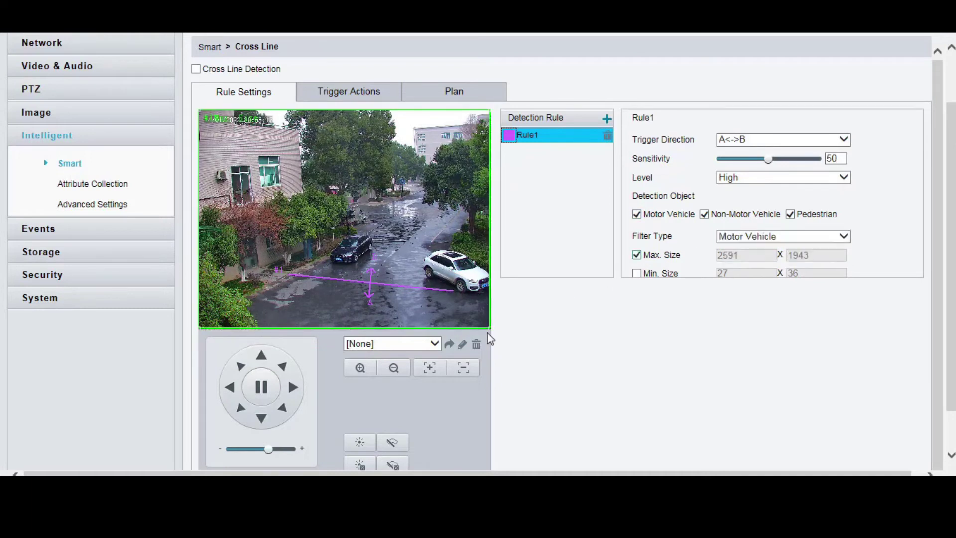
pyautogui.click(637, 255)
pyautogui.click(636, 273)
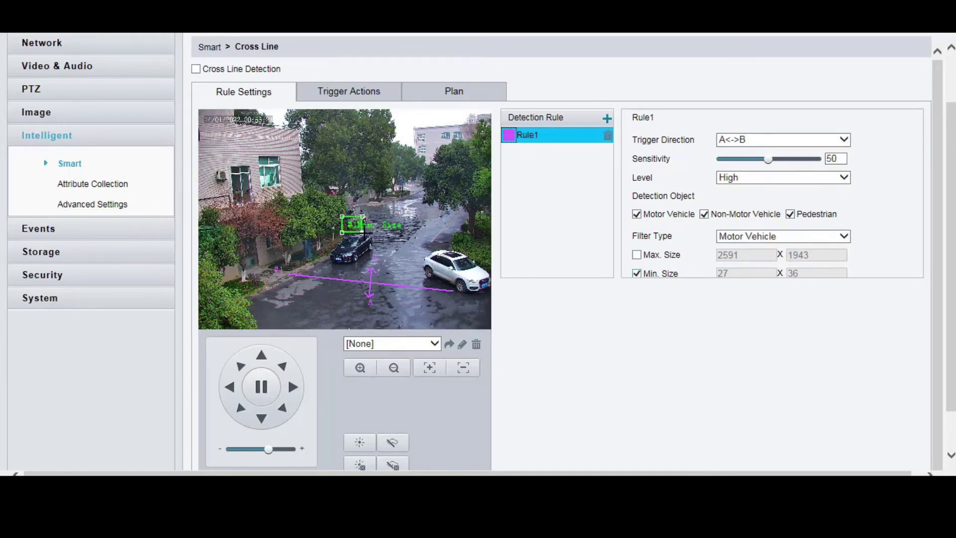
pyautogui.moveTo(347, 219); pyautogui.dragTo(350, 219)
pyautogui.click(637, 273)
pyautogui.scroll(-1, 600, 315)
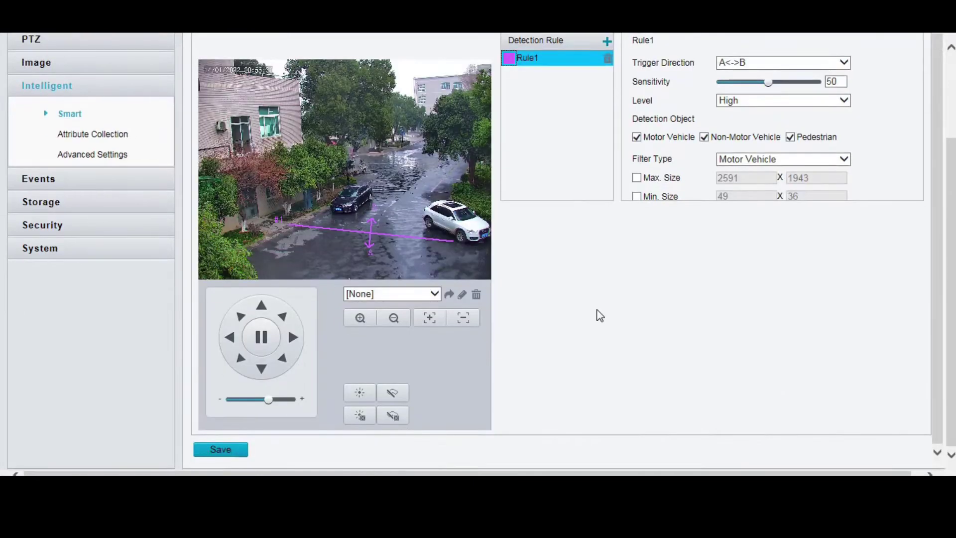
# Enable Trigger Tracking in the Cross Line Trigger Actions and save.
pyautogui.scroll(3, 600, 314)
pyautogui.click(342, 159)
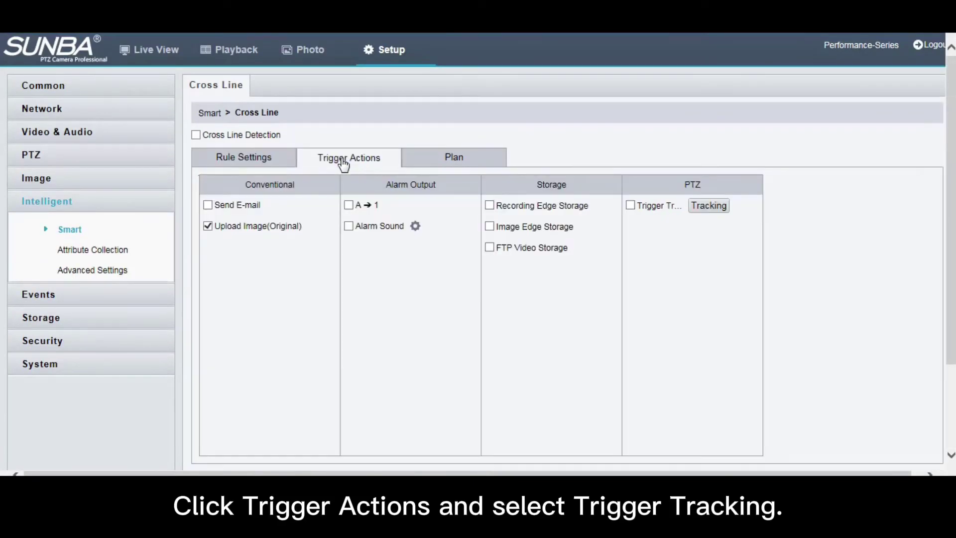
pyautogui.click(632, 207)
pyautogui.scroll(-1, 171, 442)
pyautogui.click(219, 412)
# Save the all-week arming plan with Enable Plan kept on.
pyautogui.click(450, 94)
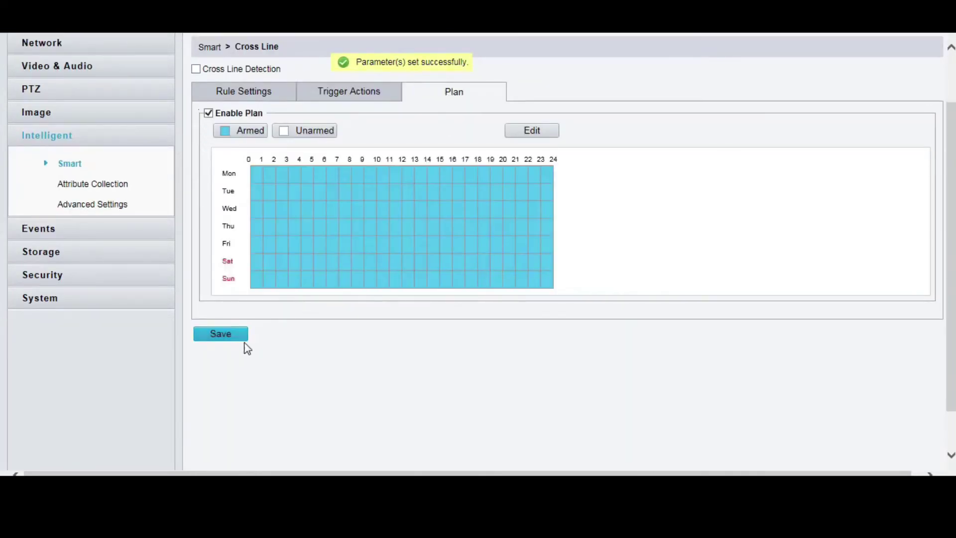
pyautogui.click(226, 339)
pyautogui.scroll(1, 227, 345)
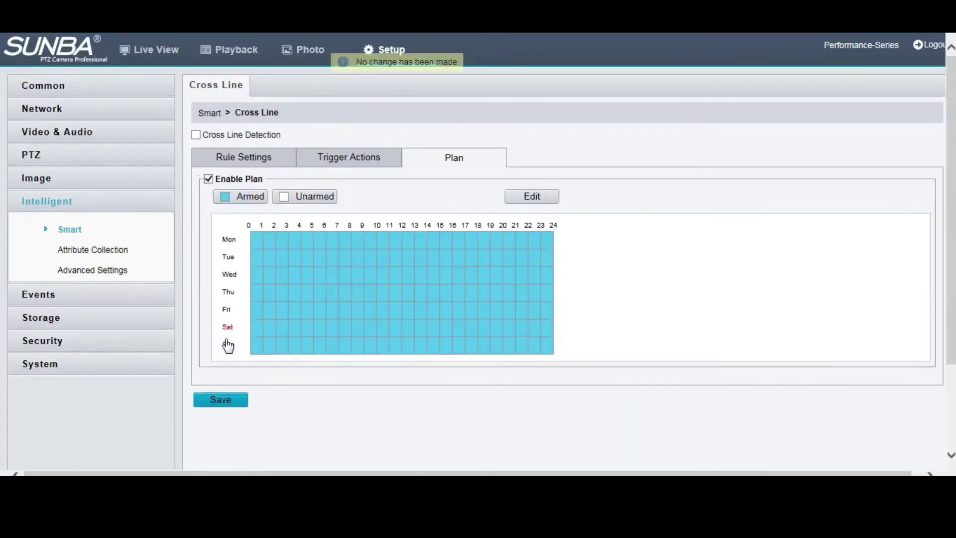
# Save the current camera view as preset number 1 named 'Cross line'.
pyautogui.click(233, 157)
pyautogui.scroll(-2, 390, 284)
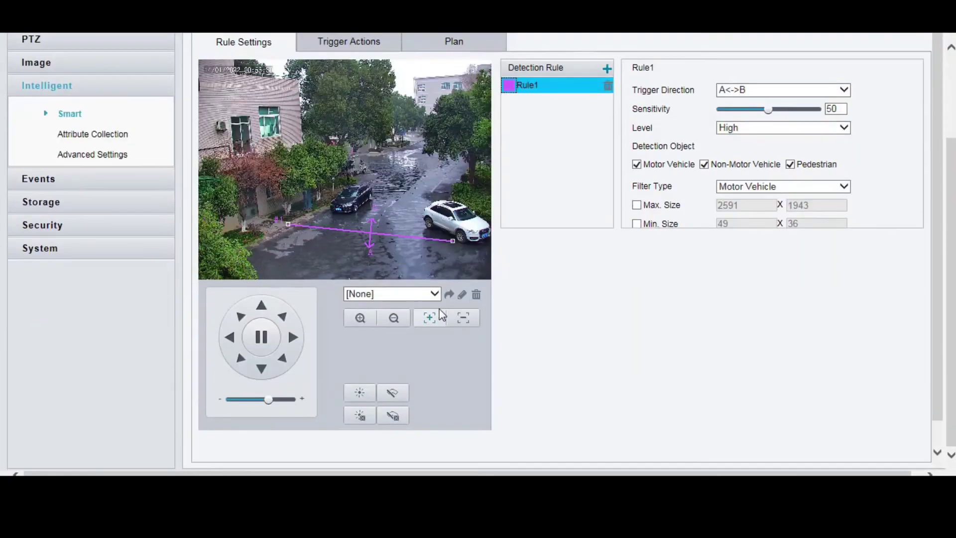
pyautogui.click(433, 294)
pyautogui.click(431, 301)
pyautogui.click(461, 295)
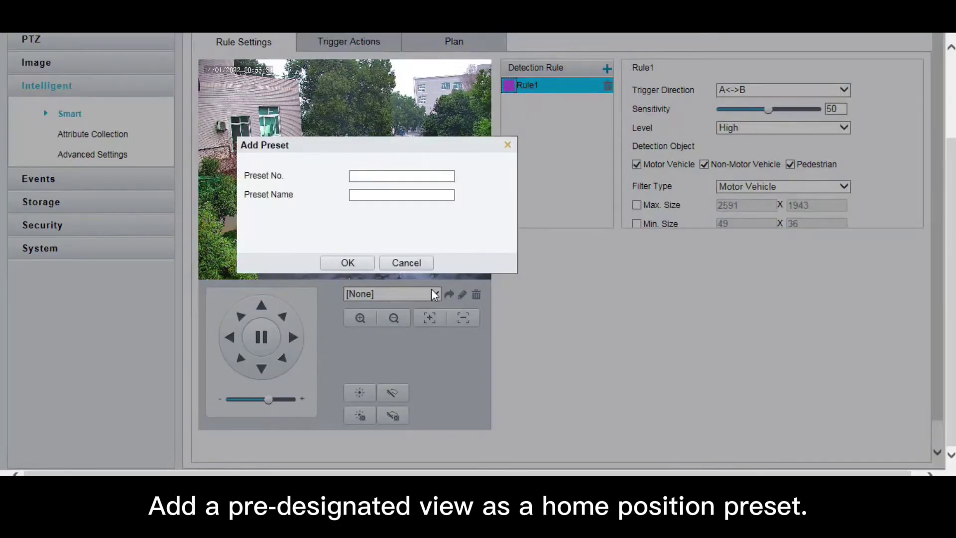
pyautogui.click(392, 179)
pyautogui.click(429, 196)
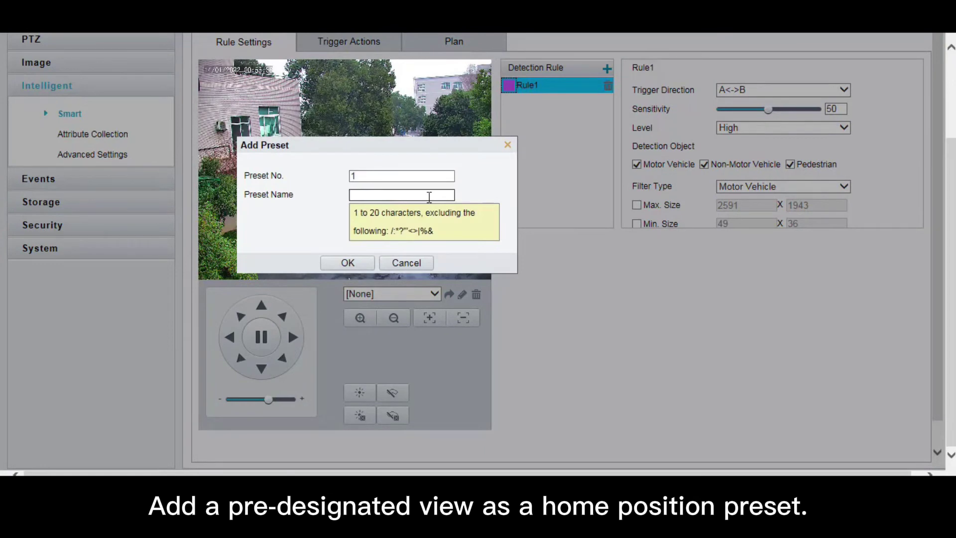
pyautogui.write('Cross line')
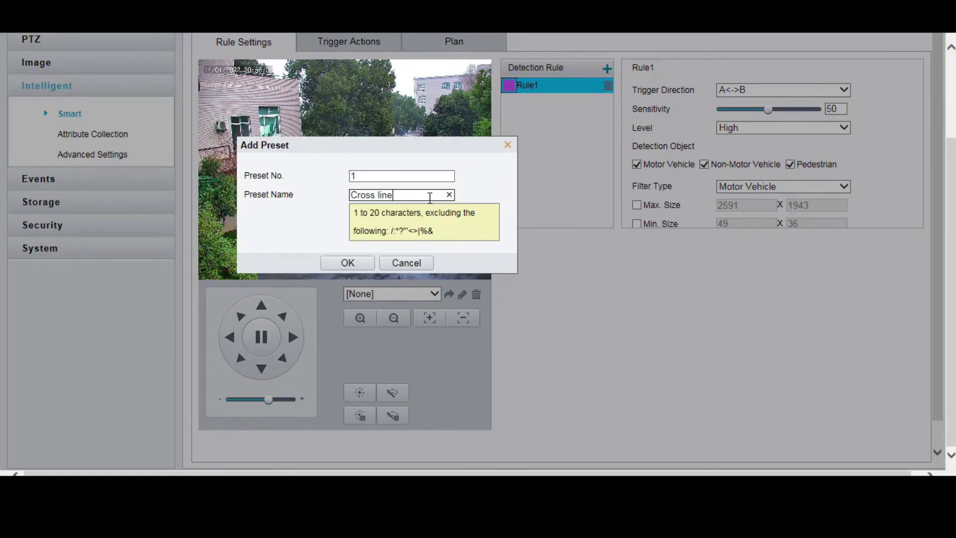
pyautogui.click(368, 260)
# Pan the camera away, then recall preset 1[Cross line] from the preset list.
pyautogui.click(377, 295)
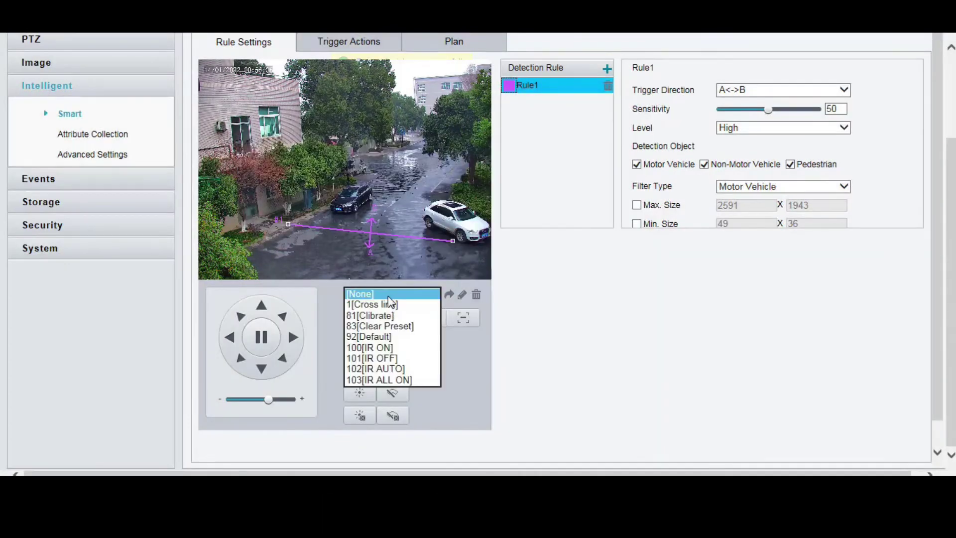
pyautogui.click(377, 297)
pyautogui.click(292, 336)
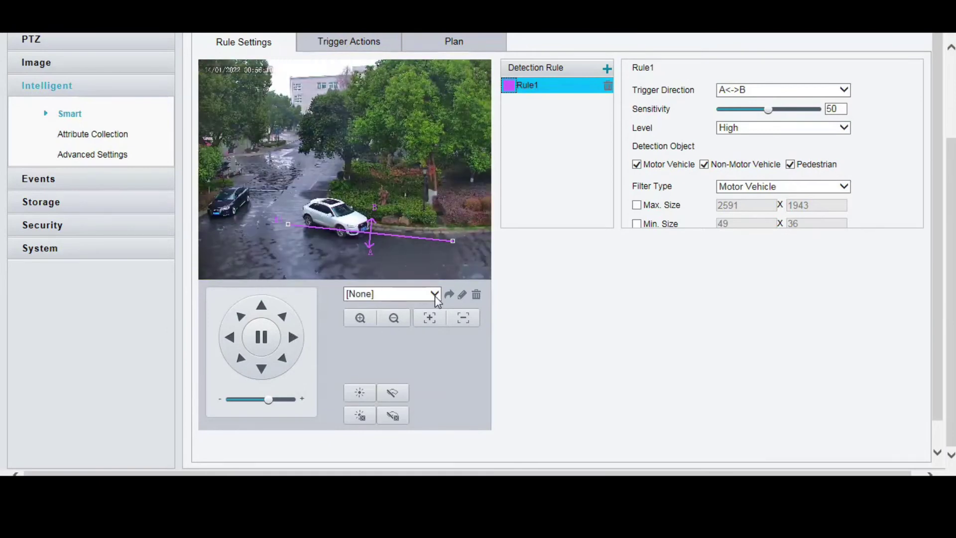
pyautogui.click(434, 294)
pyautogui.click(404, 304)
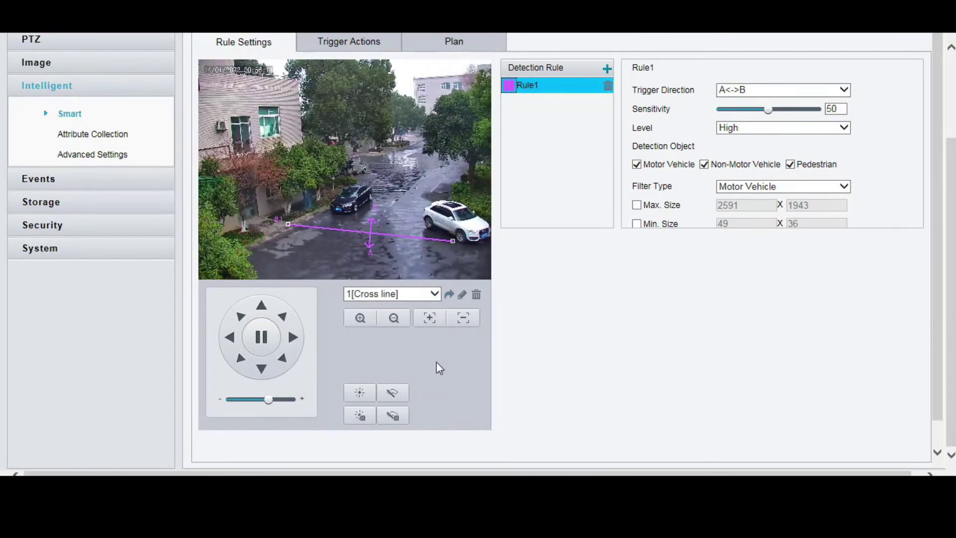
# Turn Home Position on in Preset mode with ID 1[Cross line], save, and tick Cross Line.
pyautogui.click(54, 46)
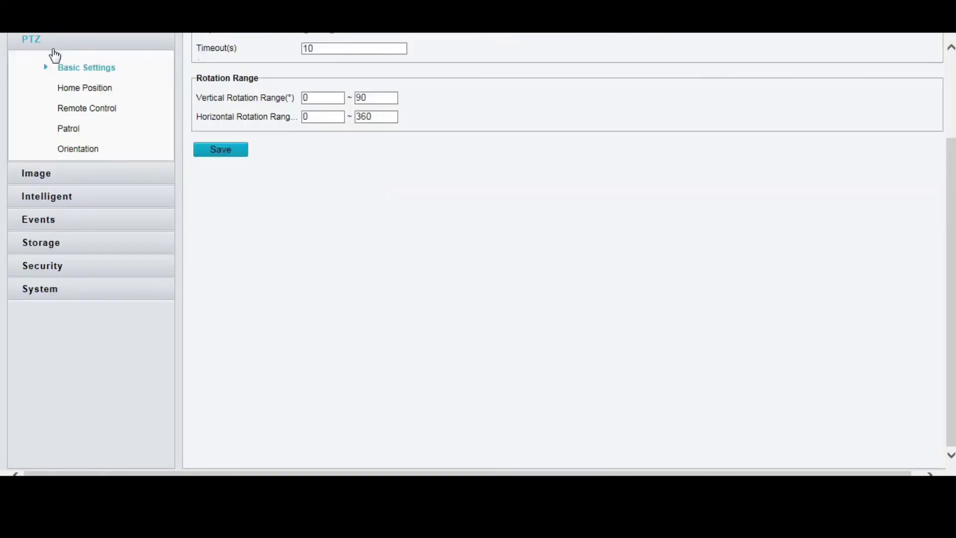
pyautogui.click(85, 89)
pyautogui.scroll(2, 249, 110)
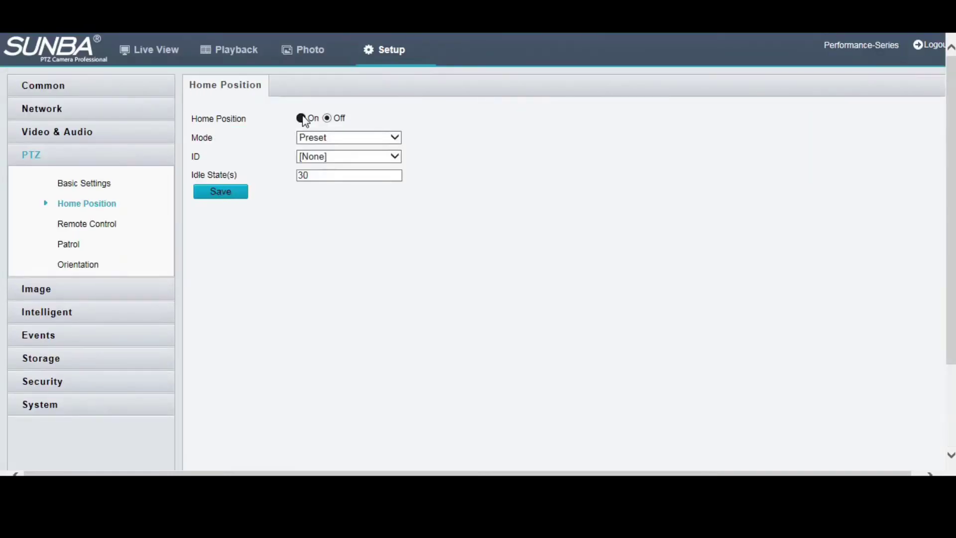
pyautogui.click(302, 118)
pyautogui.click(348, 137)
pyautogui.click(329, 137)
pyautogui.click(330, 156)
pyautogui.click(324, 165)
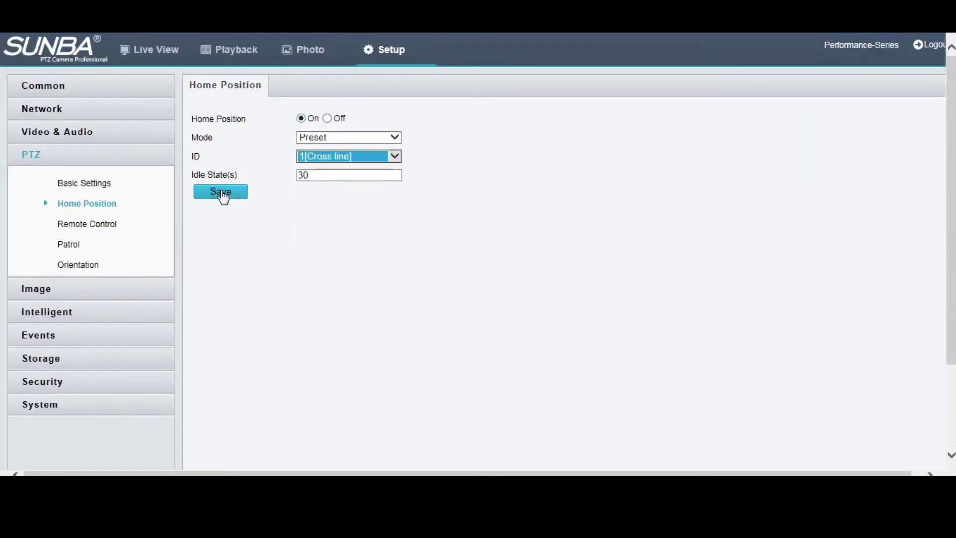
pyautogui.click(310, 177)
pyautogui.click(211, 199)
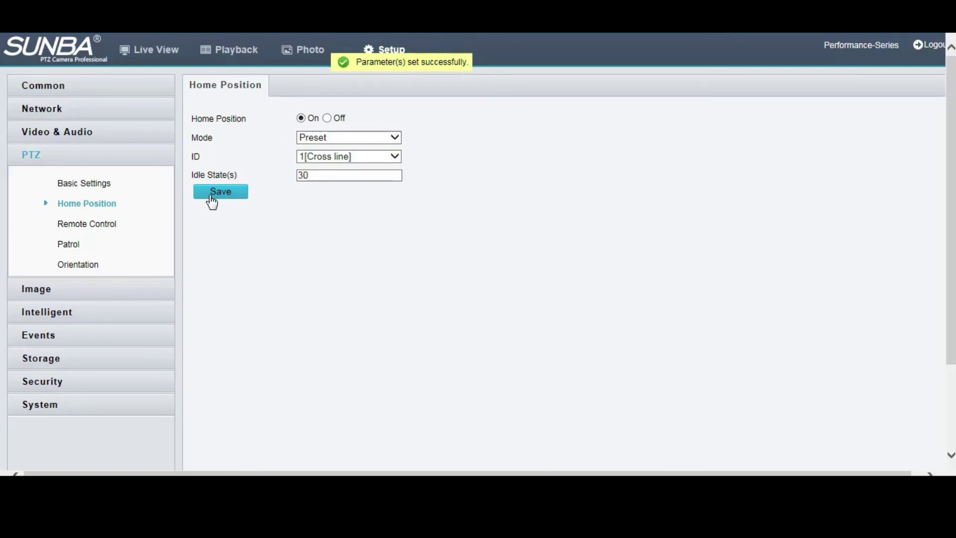
pyautogui.click(85, 314)
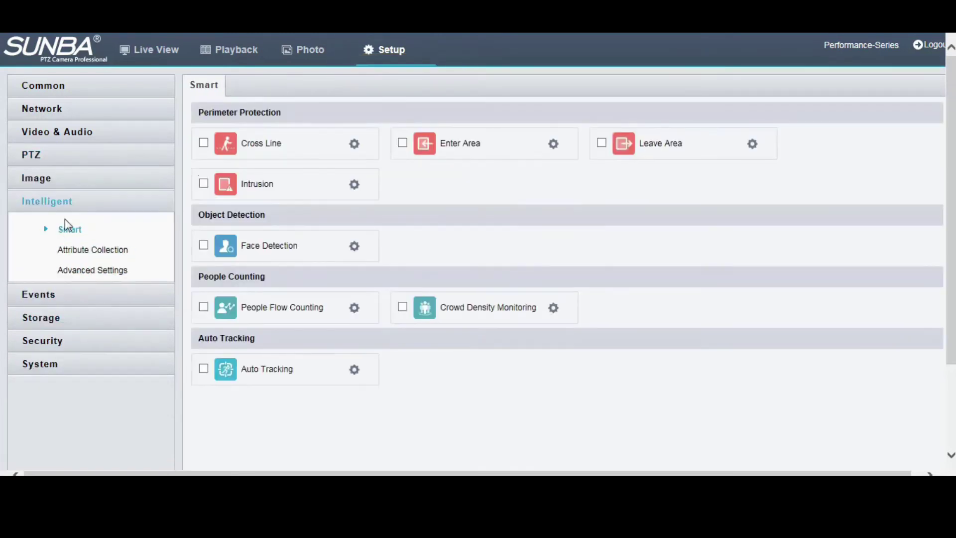
pyautogui.click(203, 143)
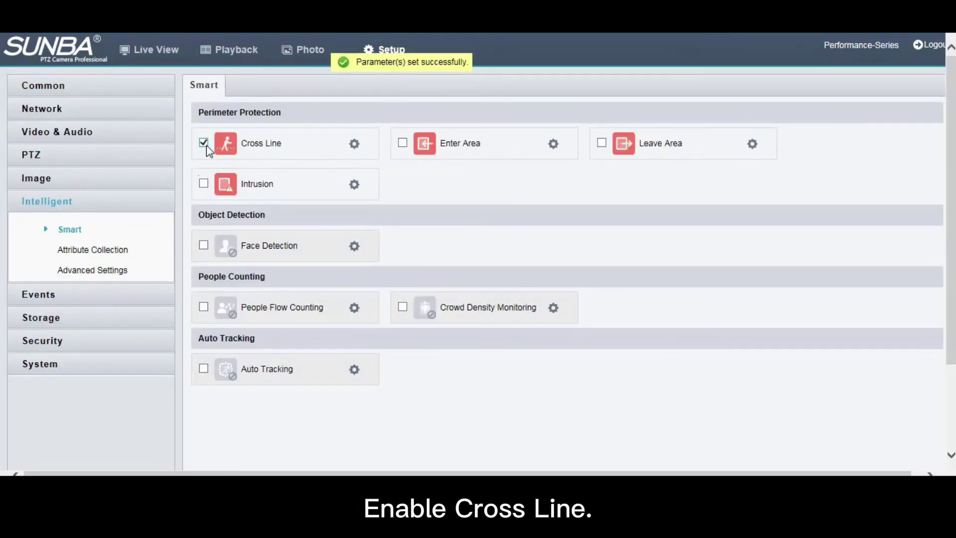